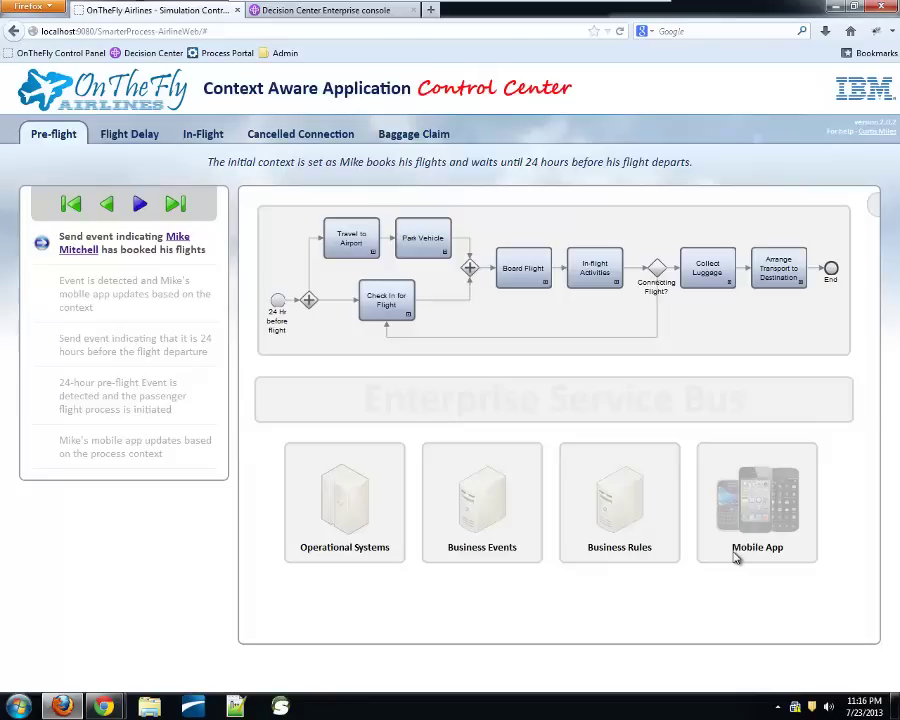
Confirm the mobile app itinerary shows no flights, then open the passenger's profile information
key("alt+Tab")
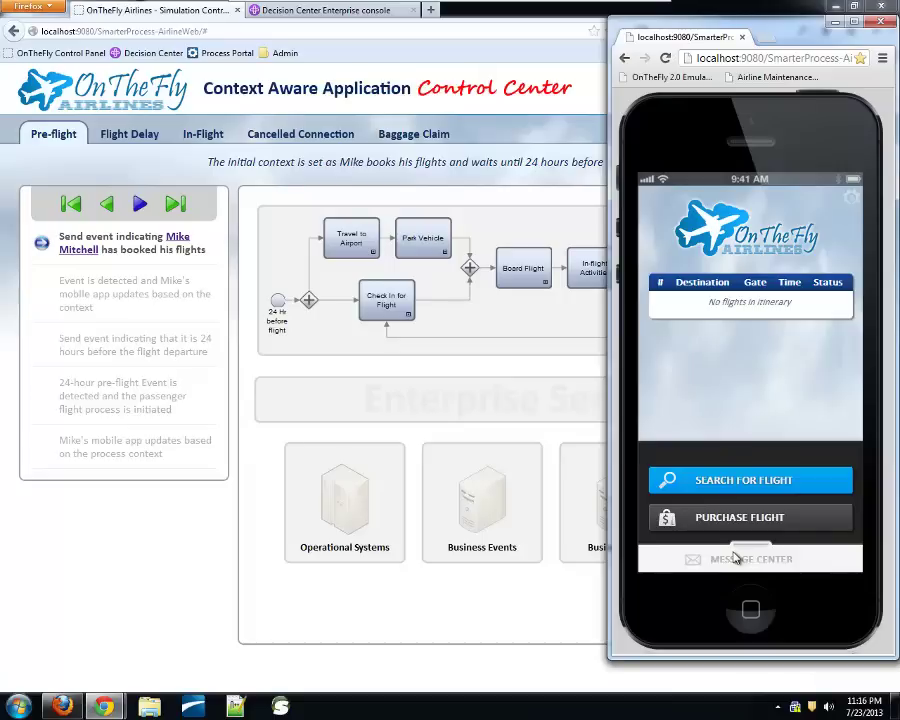
left_click(227, 537)
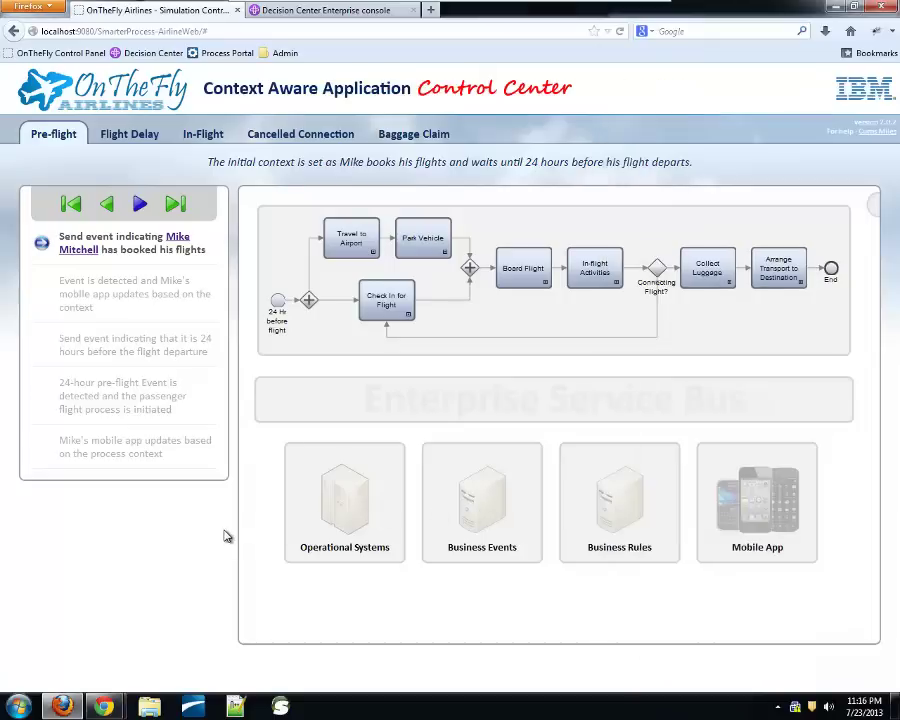
left_click(176, 240)
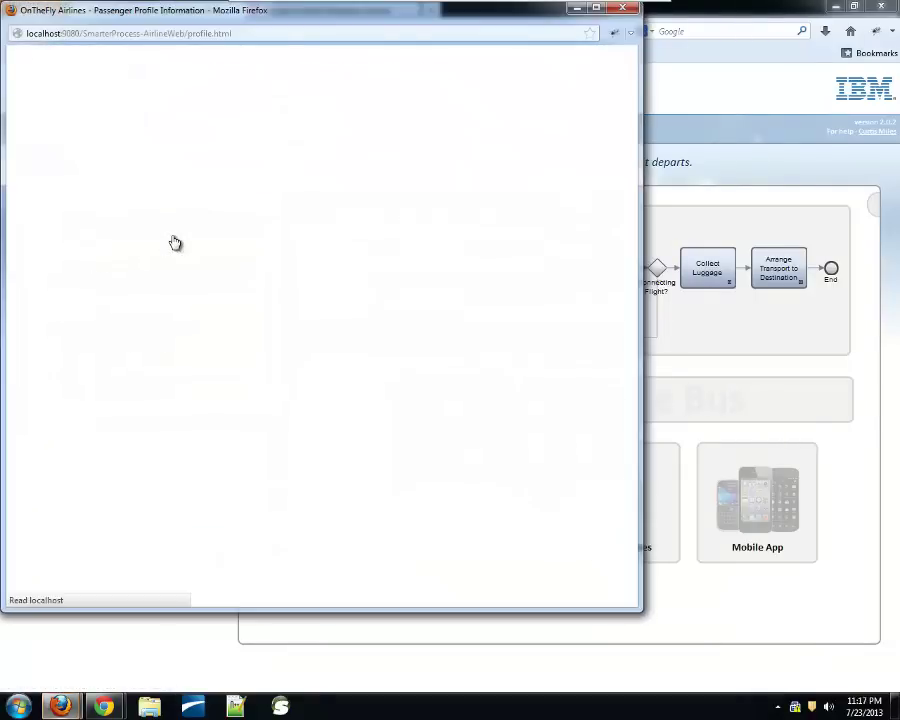
Review the Booked Flights, expanding the January 30 Jacksonville–Miami booking, then close the profile window
left_click_drag(167, 24, 231, 60)
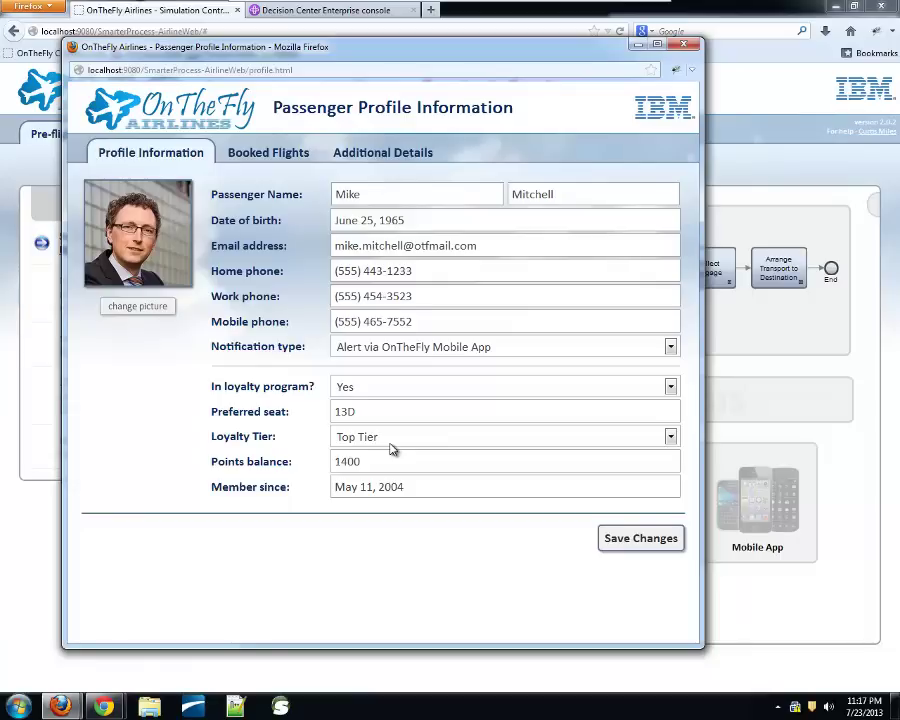
left_click(280, 168)
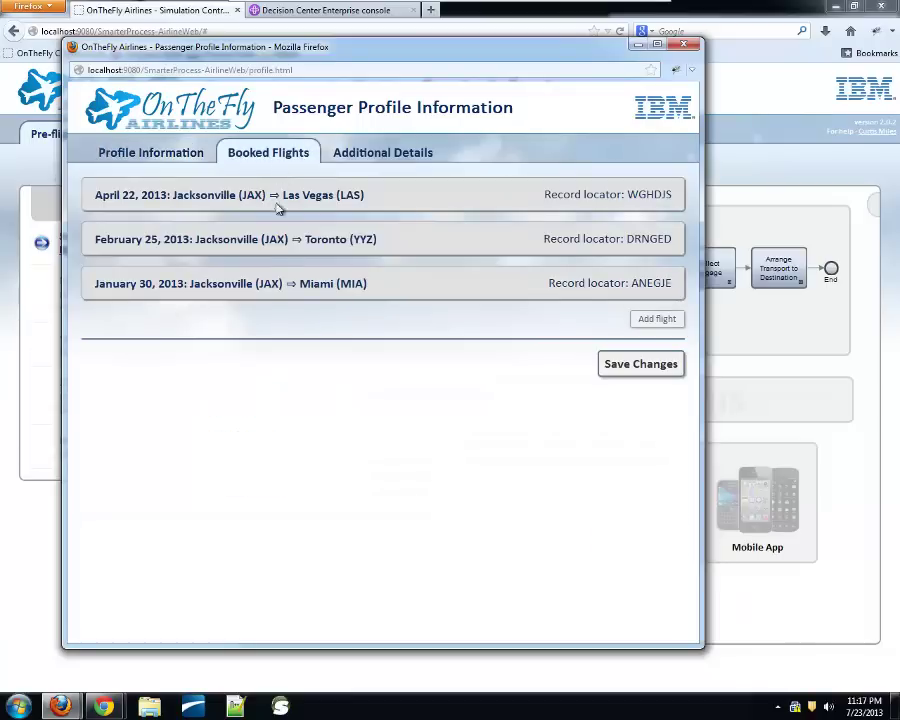
left_click(245, 290)
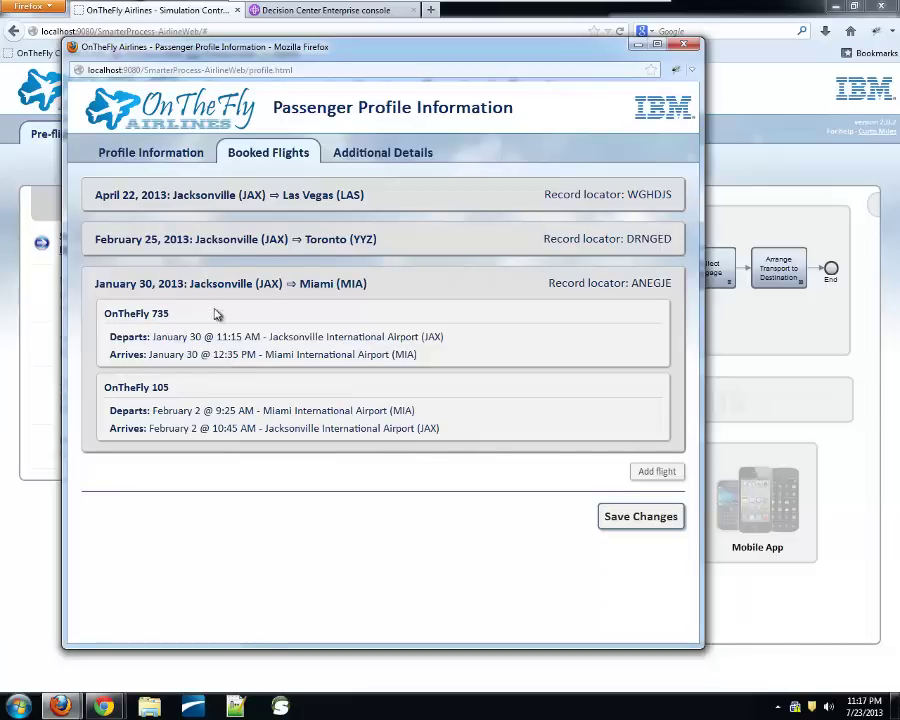
left_click(682, 44)
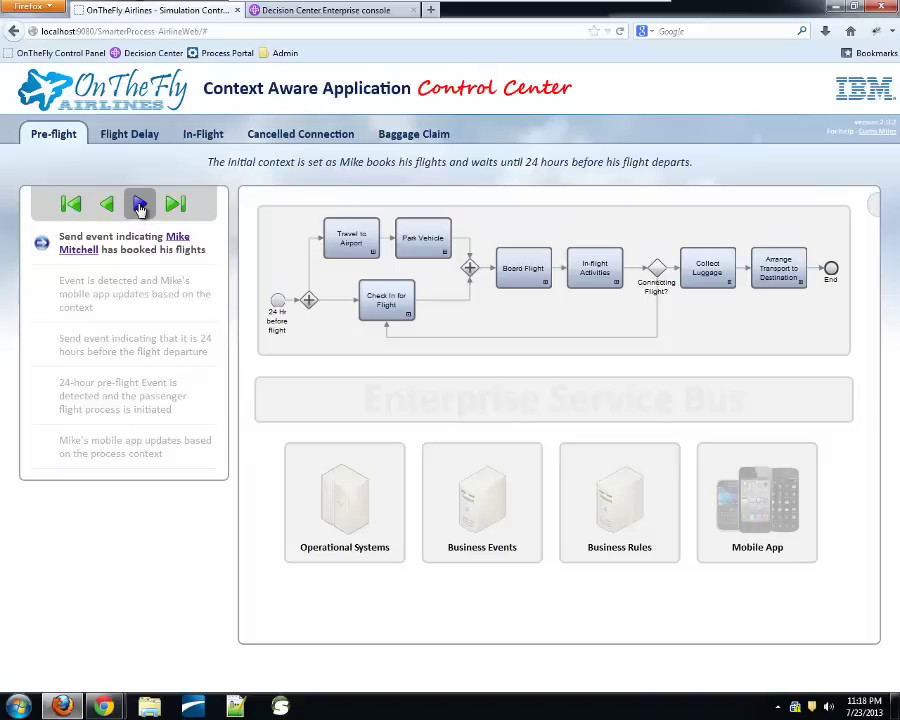
Play through all five Pre-flight events until the app lists three flights with check-in
left_click(140, 205)
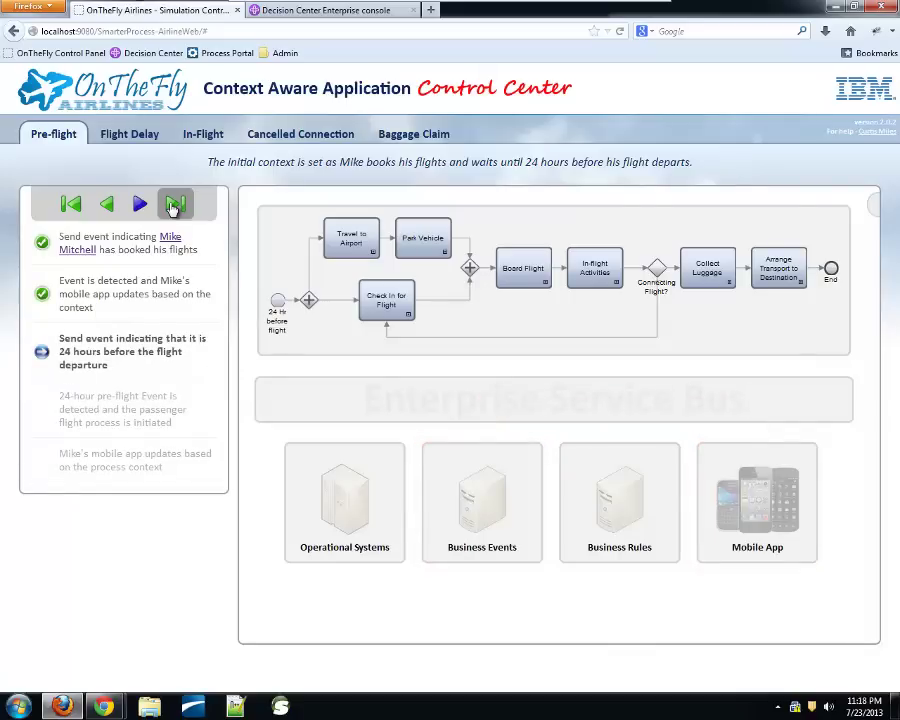
key("alt+Tab")
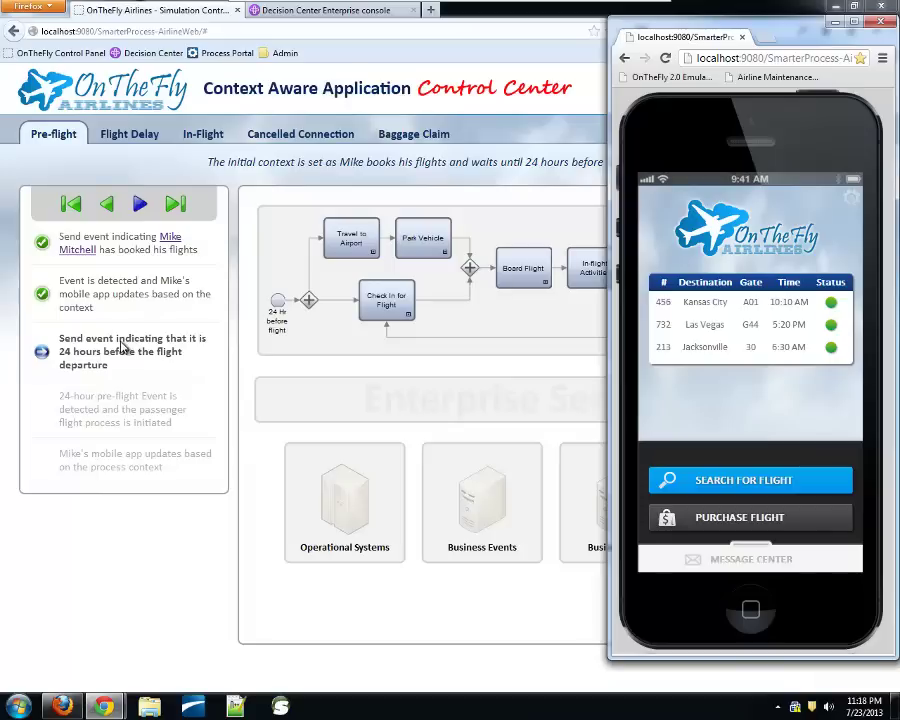
left_click(140, 204)
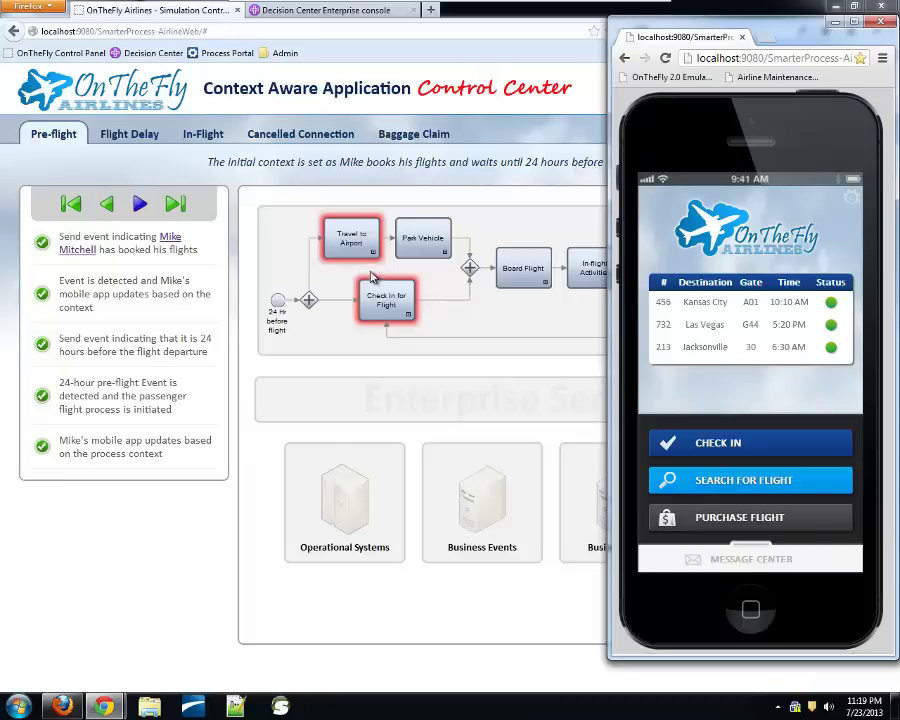
Run the Flight Delay events to show Flight 456 delayed to 12:10 PM, then dismiss the notice
left_click(130, 140)
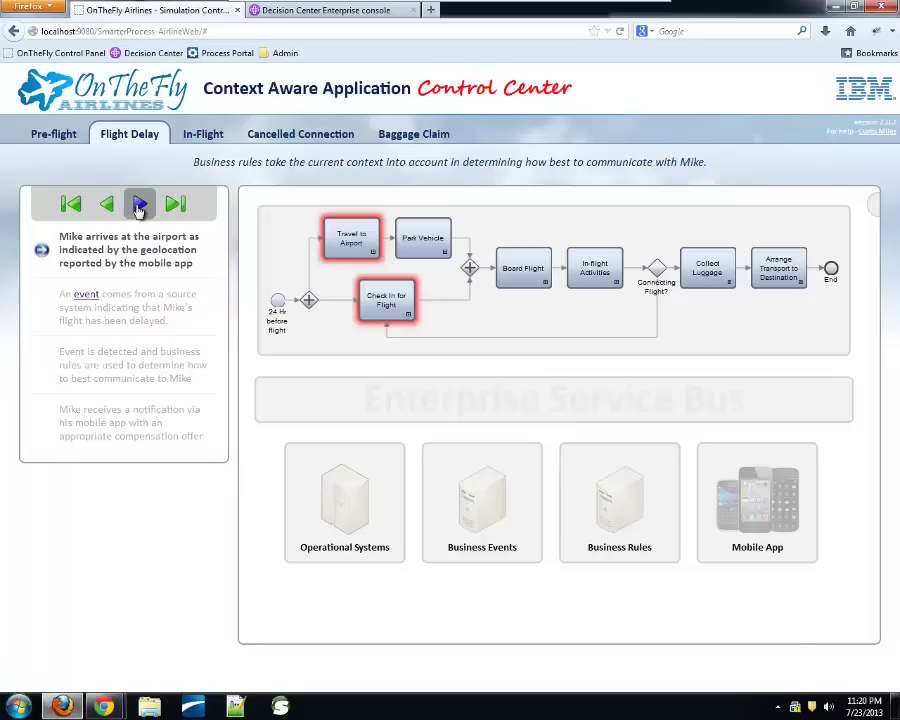
left_click(139, 205)
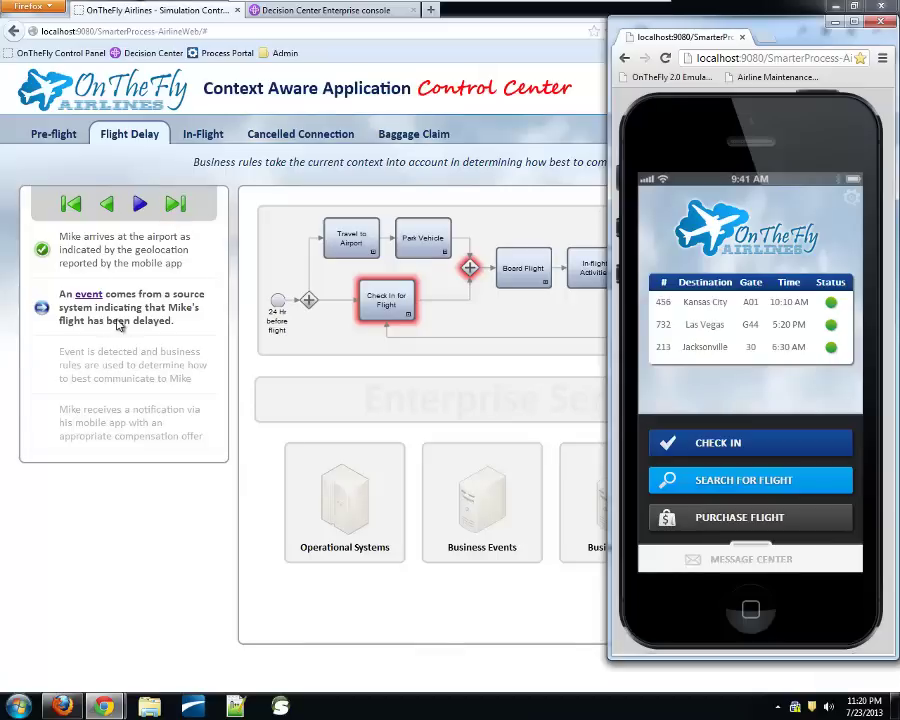
left_click(139, 204)
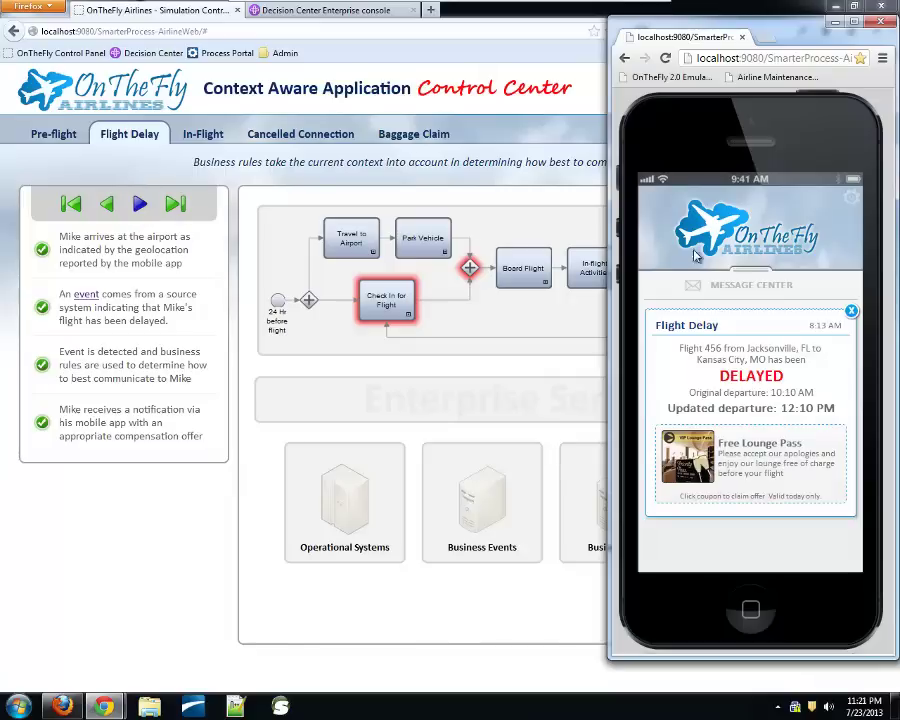
left_click(851, 313)
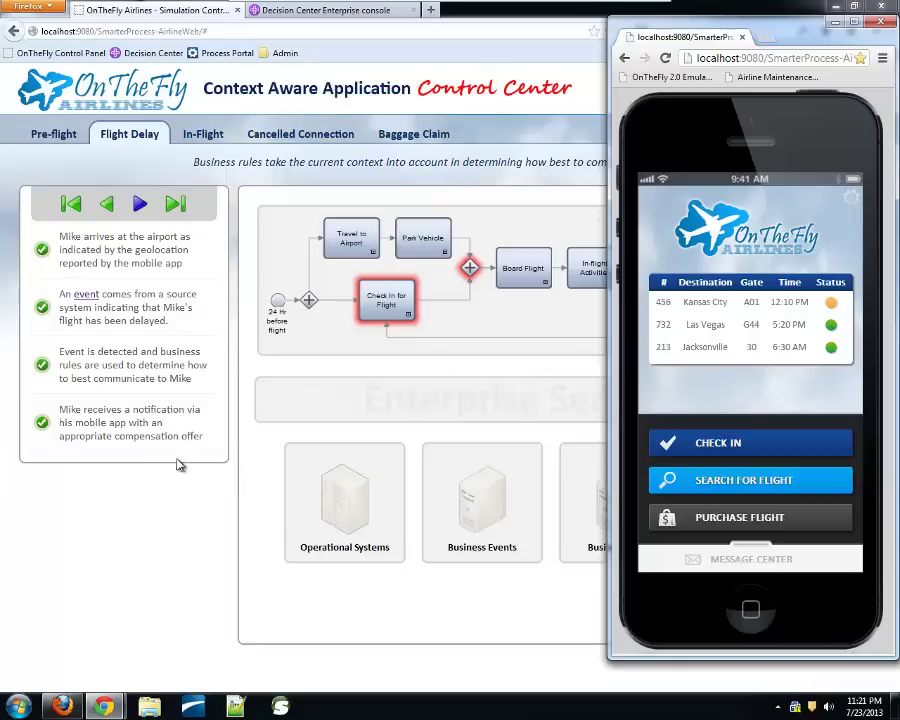
left_click(157, 503)
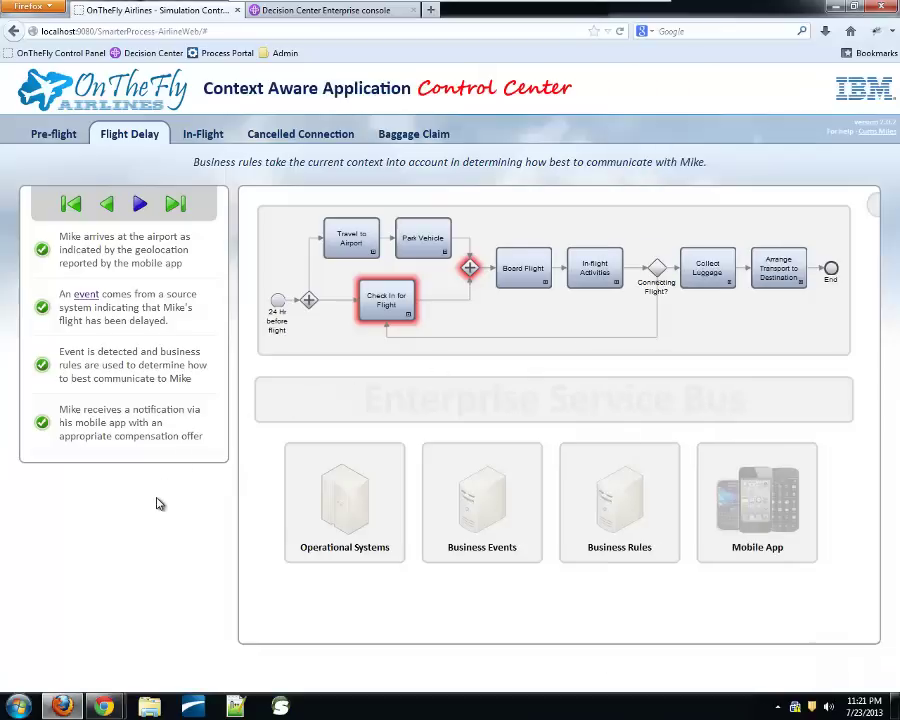
Move the 'arrives at the airport' step to the end of the Flight Delay list
left_click(70, 204)
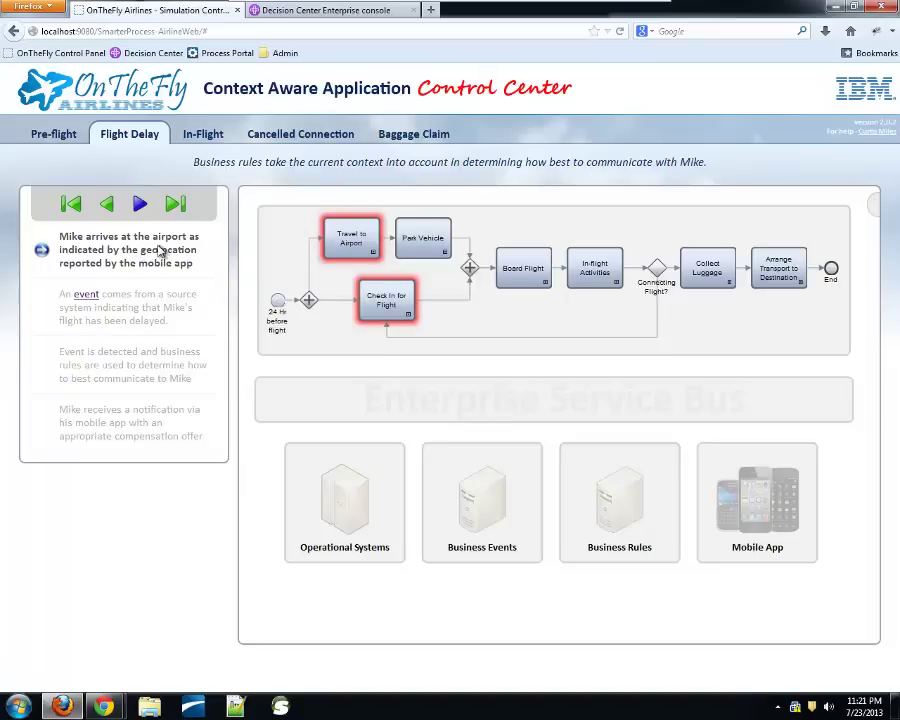
left_click_drag(168, 250, 158, 425)
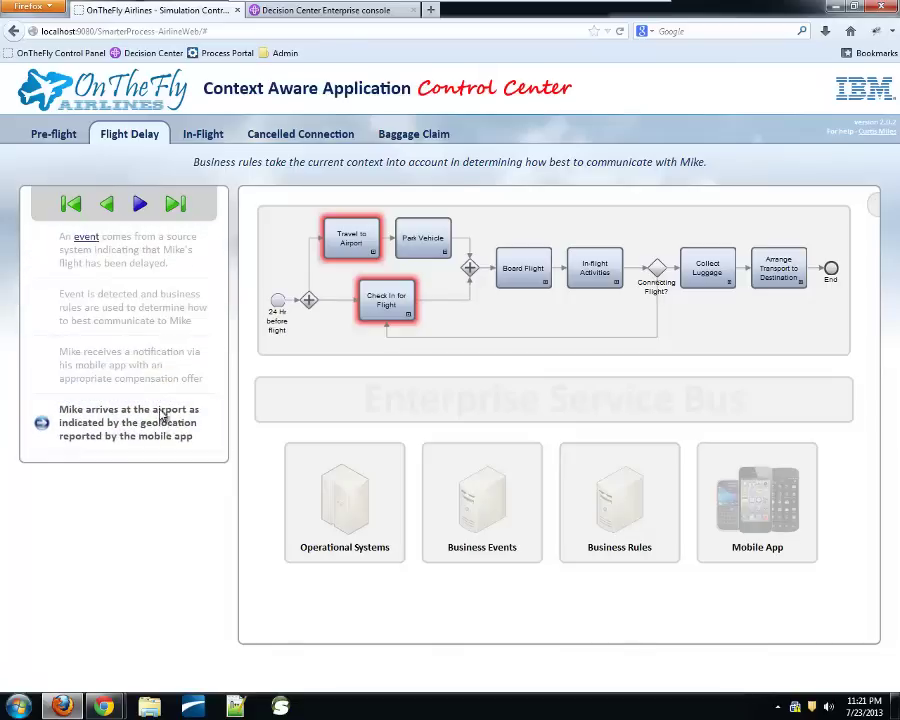
left_click(70, 203)
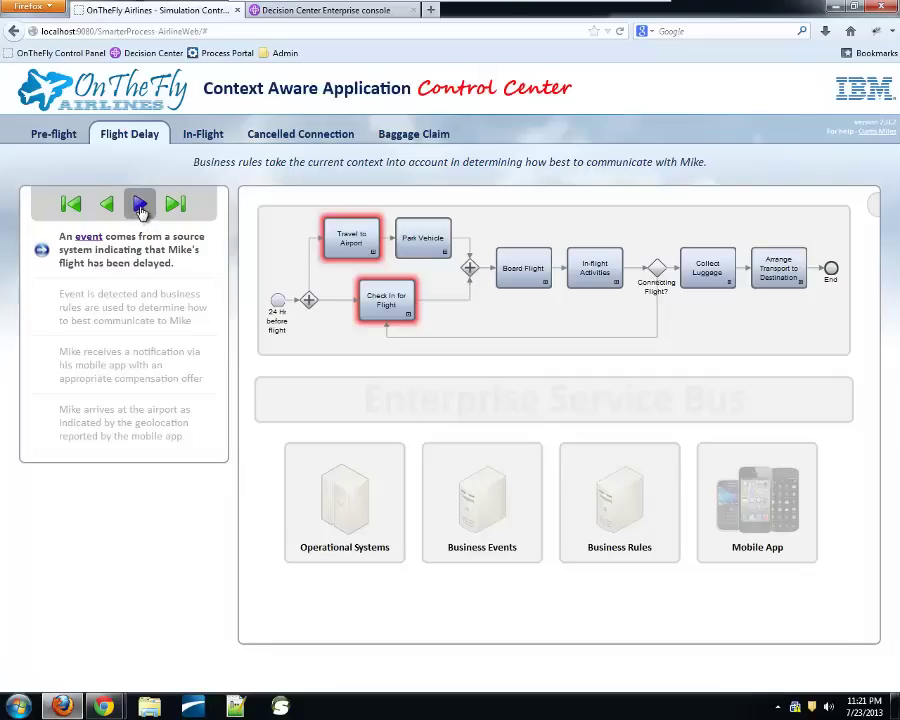
Rerun Flight Delay, dismiss the complimentary coffee notice, and run the airport-arrival step
left_click(140, 206)
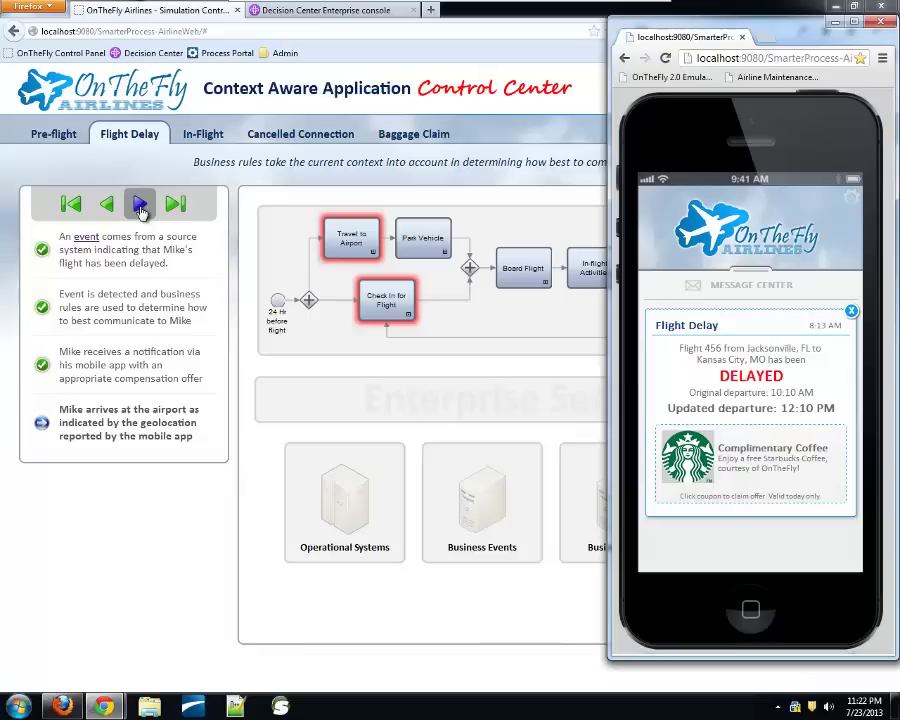
left_click(851, 313)
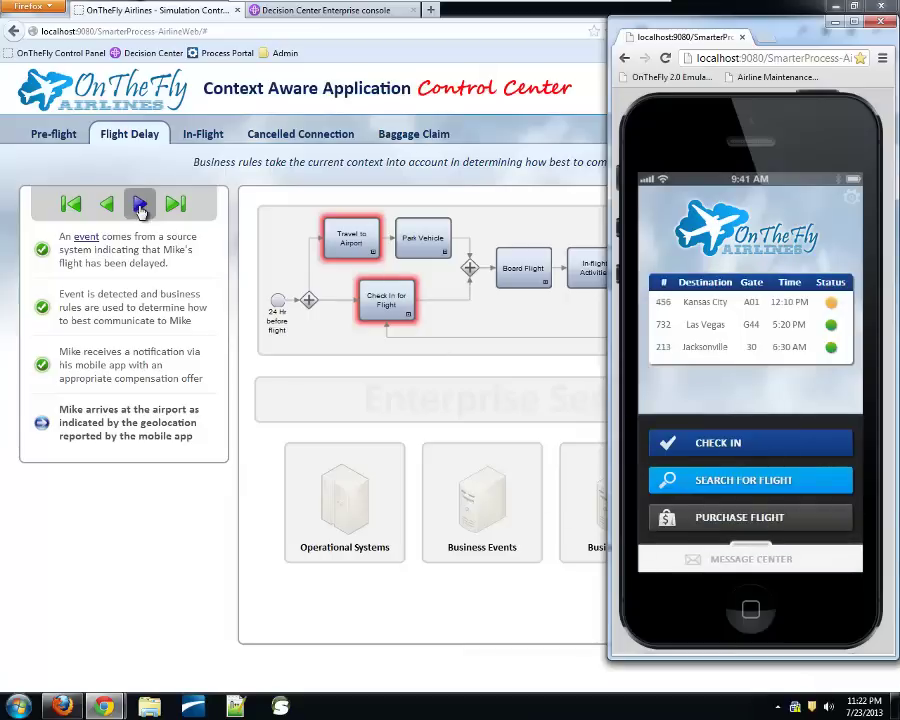
left_click(140, 205)
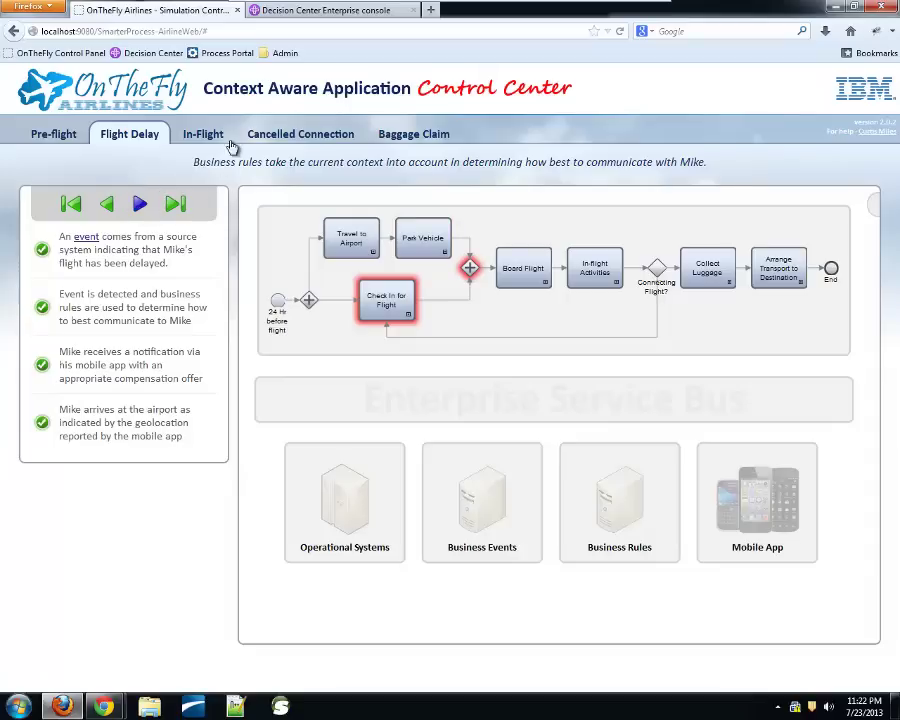
Switch to the In-Flight scenario and run its three steps until in-flight purchases are offered
left_click(200, 138)
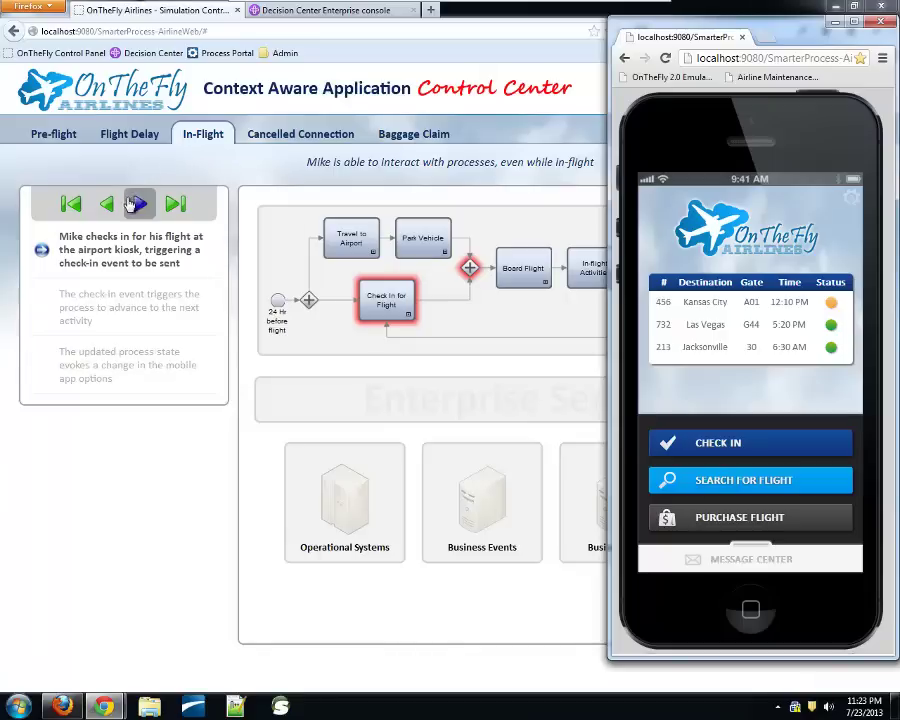
left_click(137, 203)
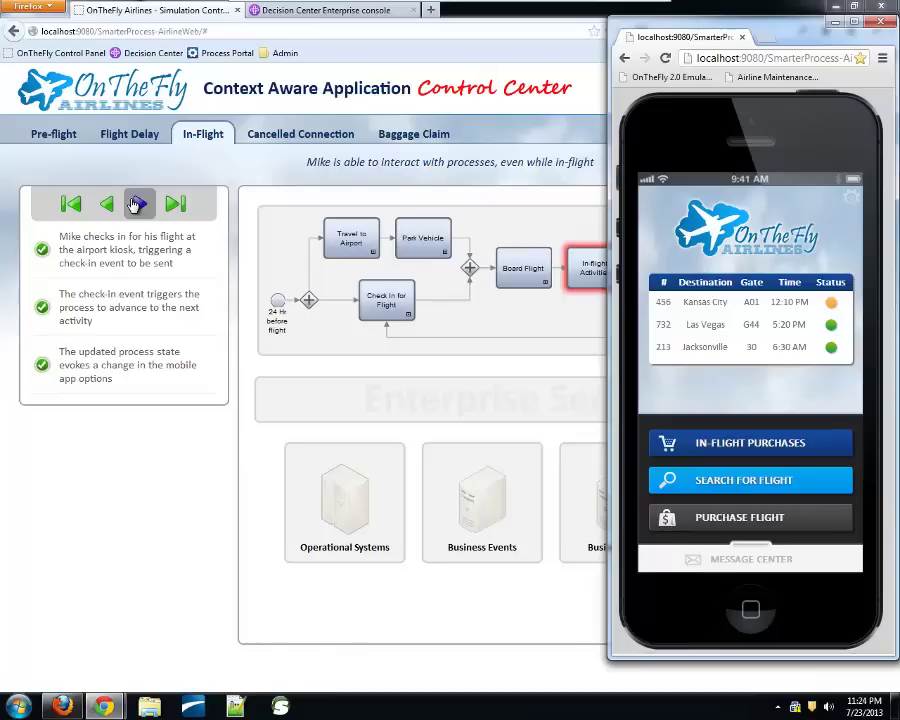
Run the Cancelled Connection steps so the phone shows Flight 732 cancelled, suggesting Flight 493
left_click(229, 195)
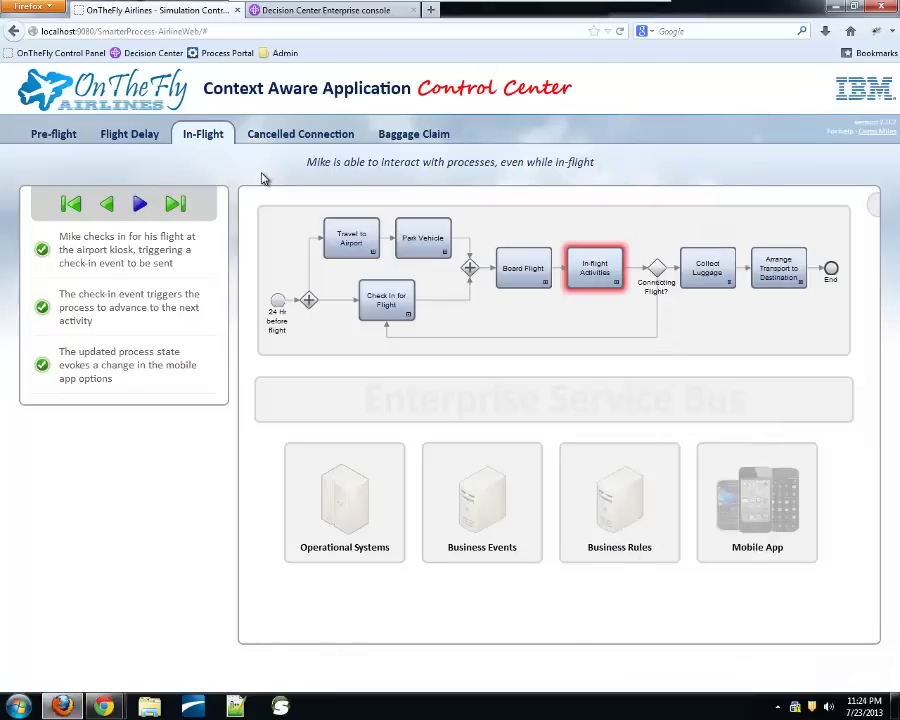
left_click(276, 142)
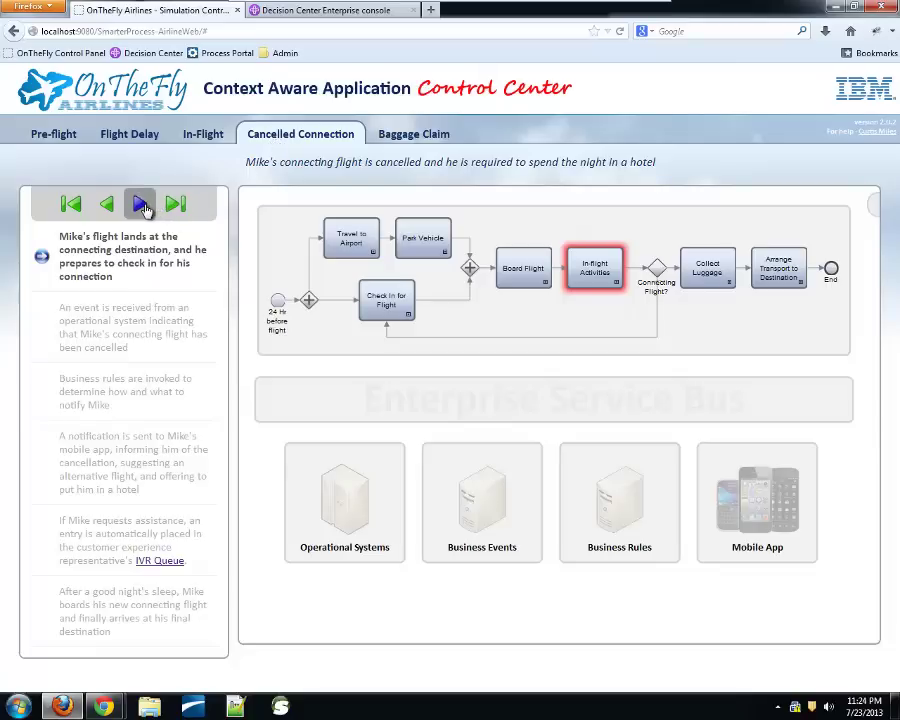
left_click(140, 205)
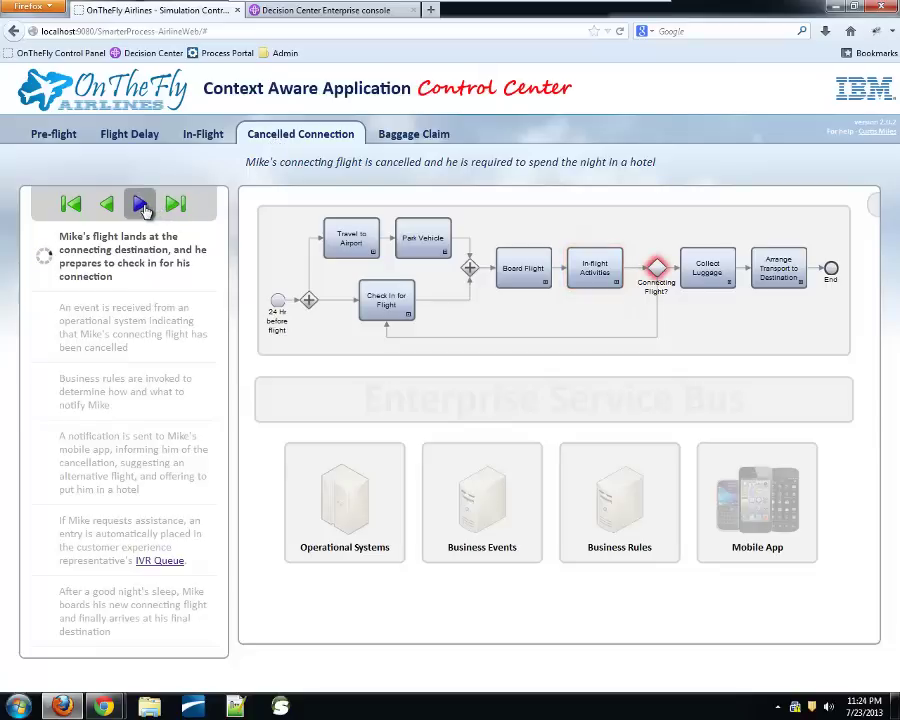
key("alt+Tab")
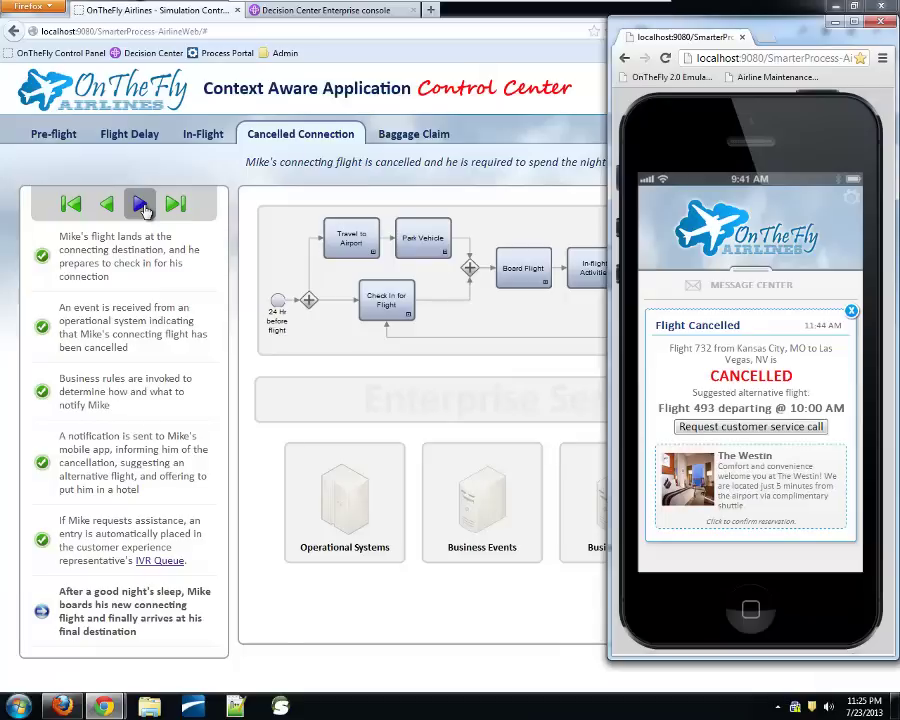
Open the empty IVR Queue window beside the phone's flight-cancelled notice
left_click(156, 563)
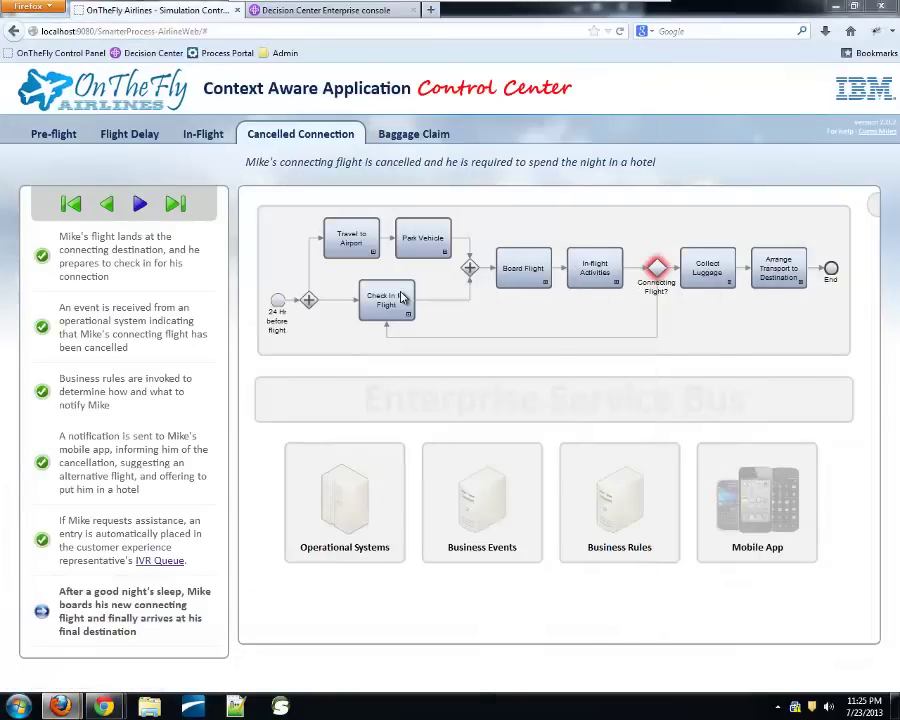
key("alt+Tab")
key("Tab")
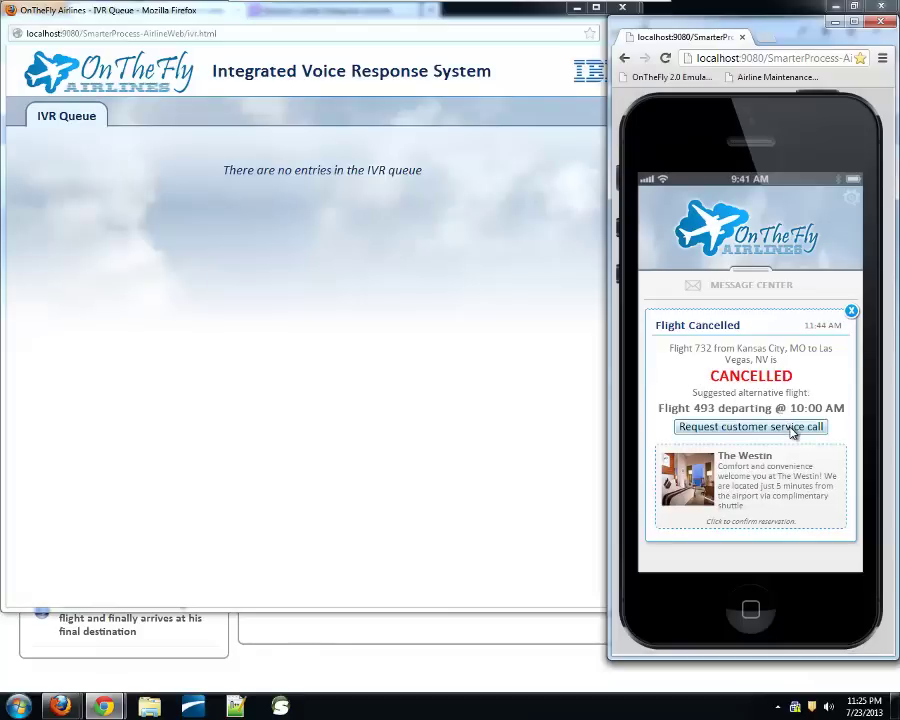
Request a customer service call from the phone's flight-cancelled notice
left_click(793, 427)
left_click(697, 427)
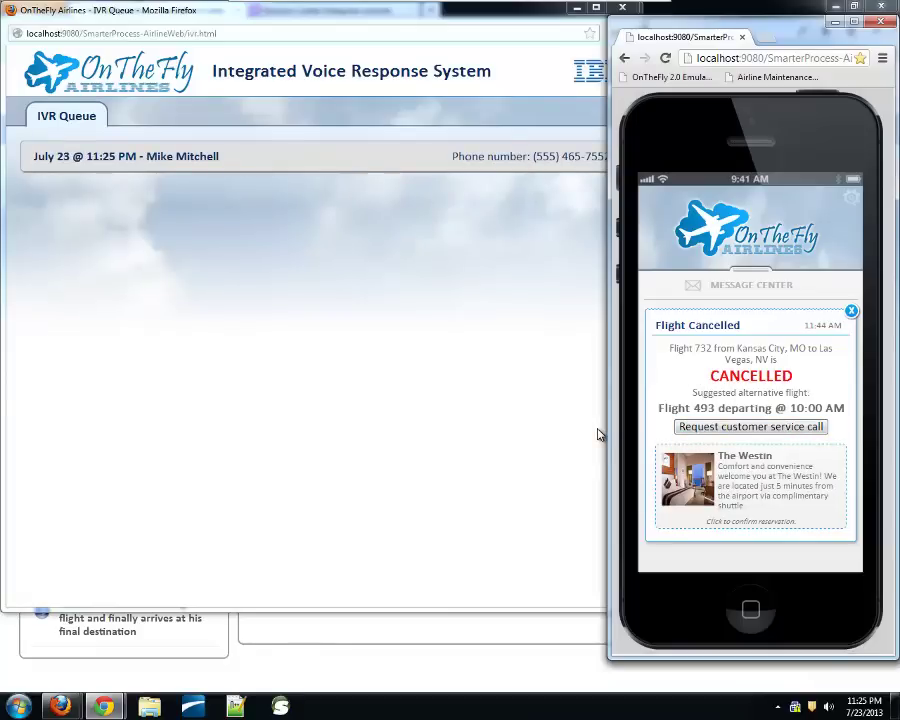
left_click(594, 432)
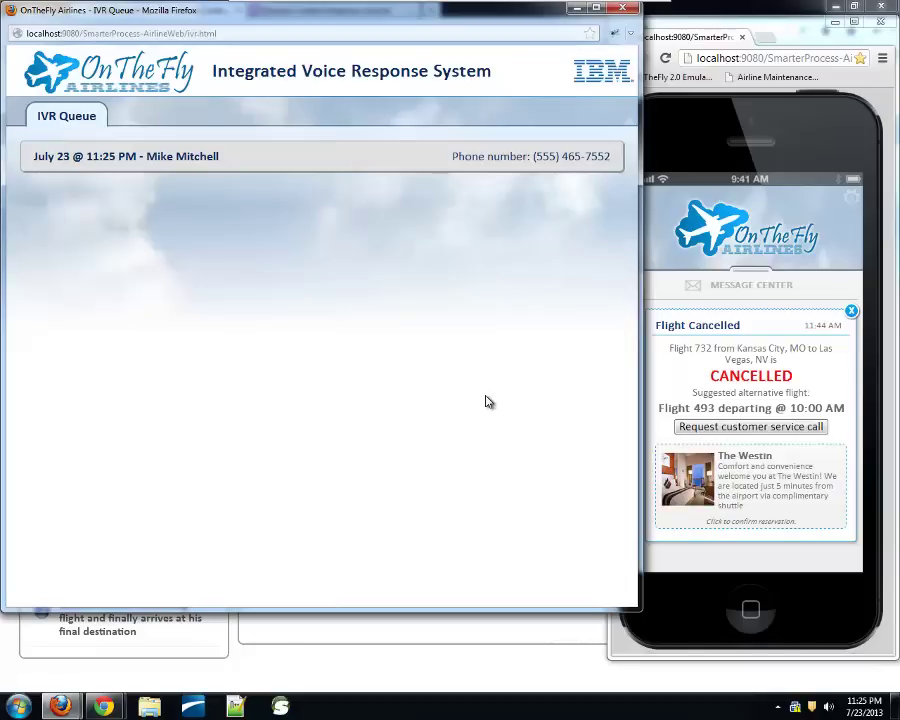
Mark the queued rebooking request complete and dismiss the phone's cancellation notice
left_click(307, 164)
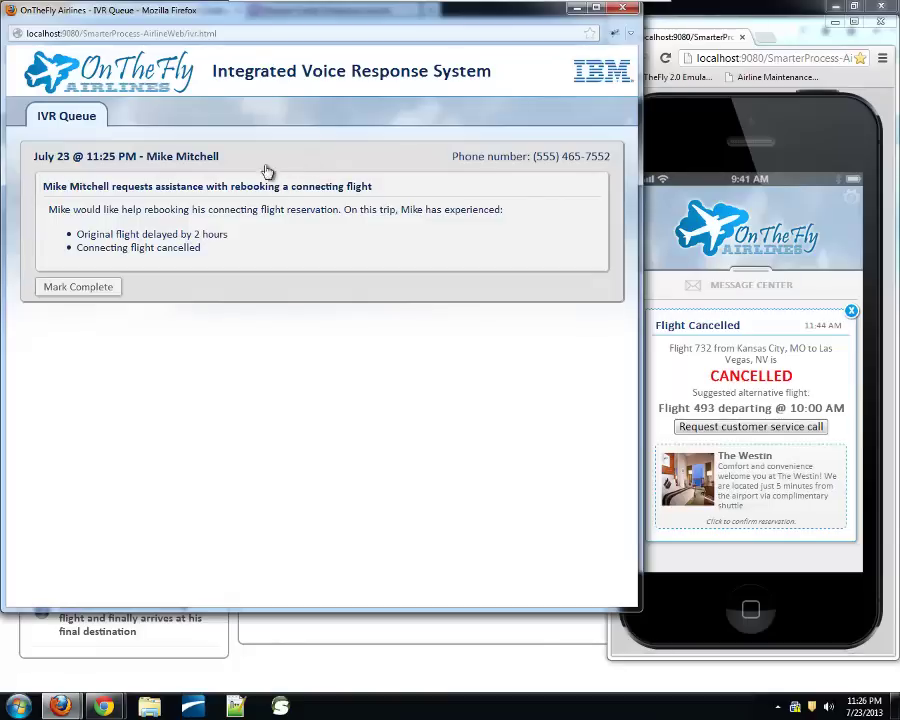
left_click(100, 293)
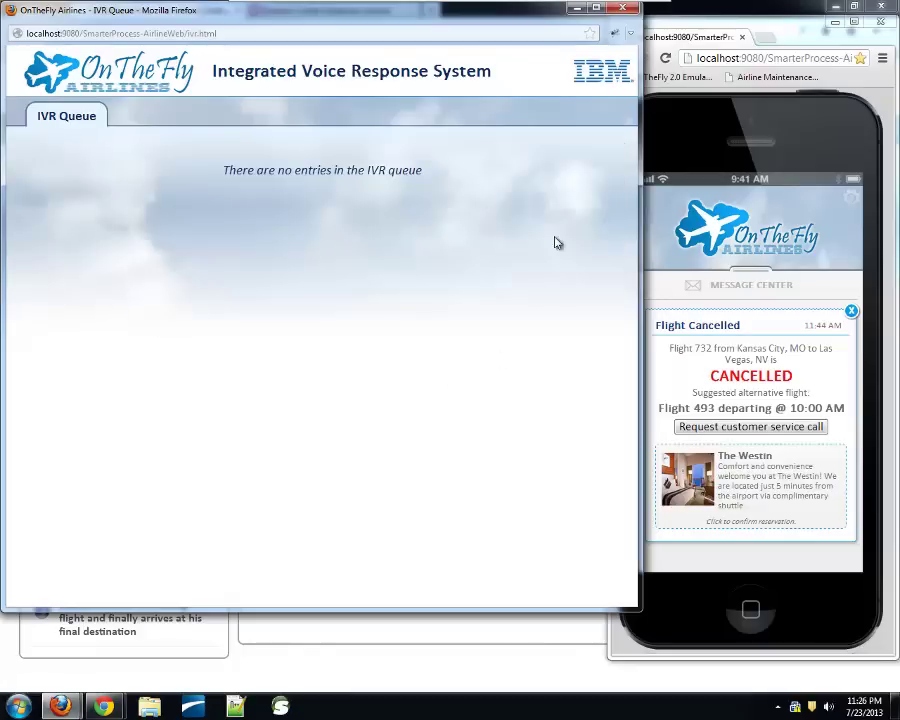
left_click(680, 131)
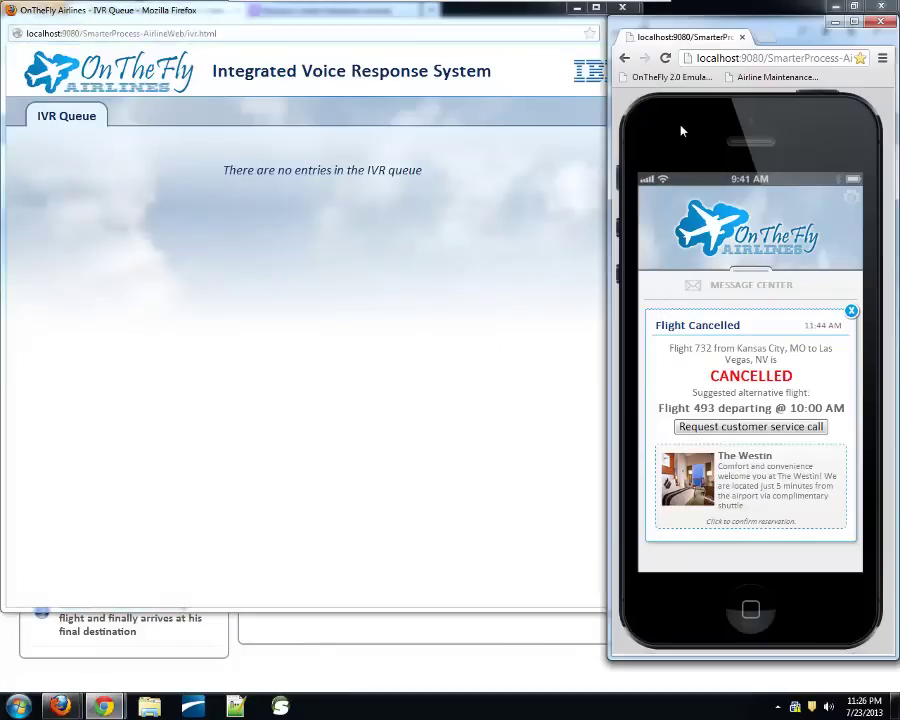
left_click(851, 312)
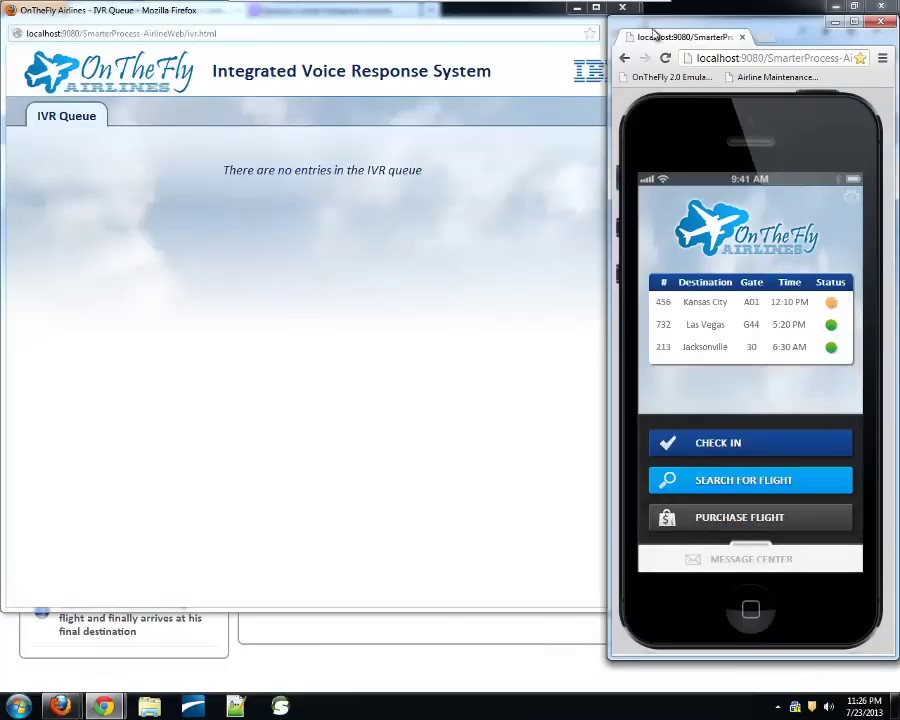
Close the IVR Queue window and switch to the Decision Center Enterprise console sign-in tab
left_click(628, 12)
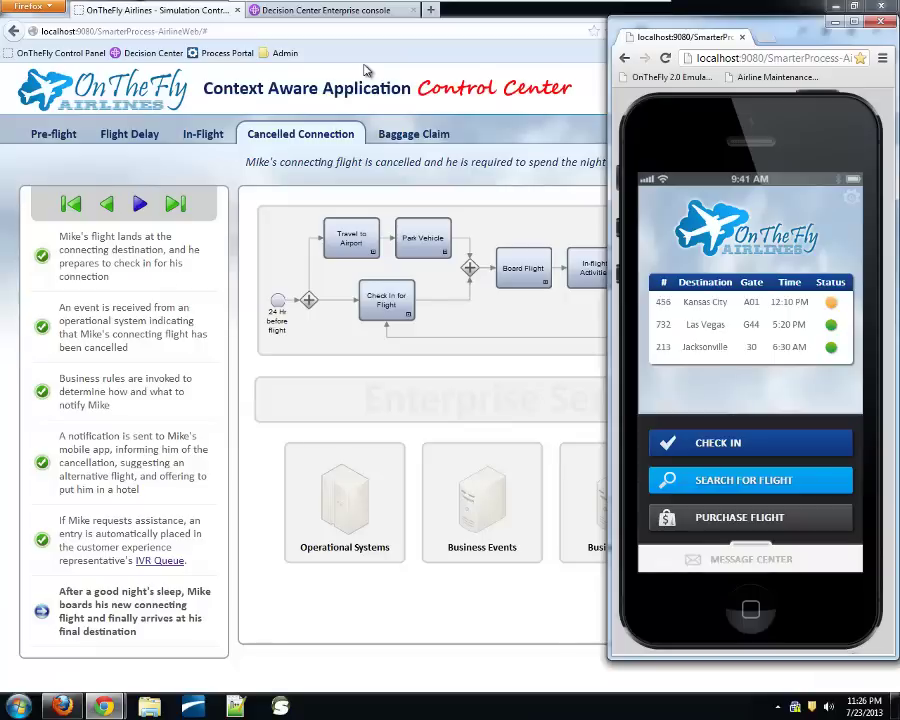
left_click(342, 18)
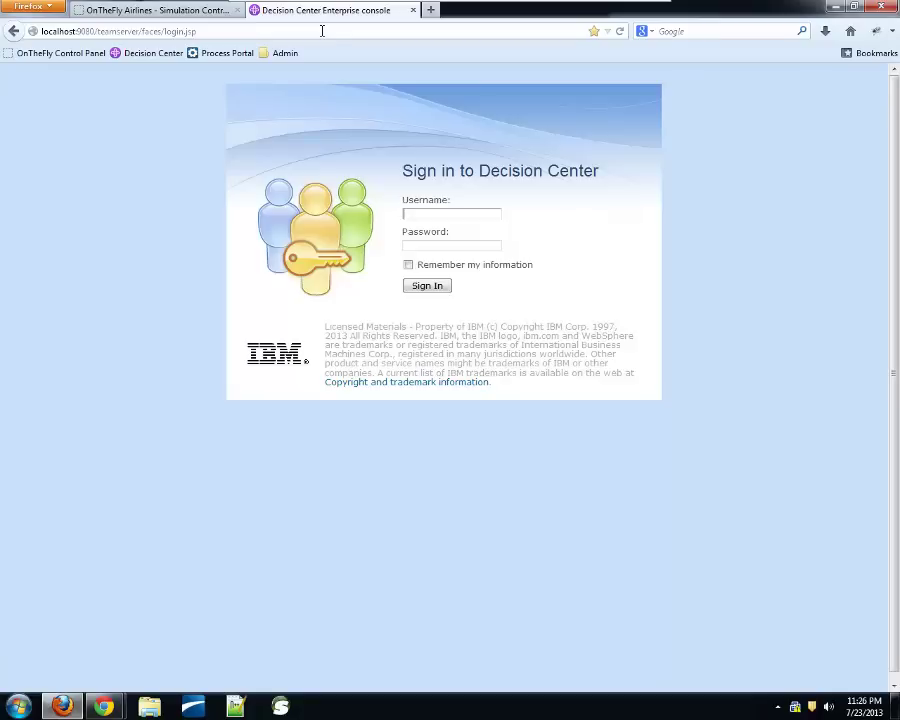
Sign in to IBM Decision Center with the admin username and password
type("admin")
key("Tab")
type("admin")
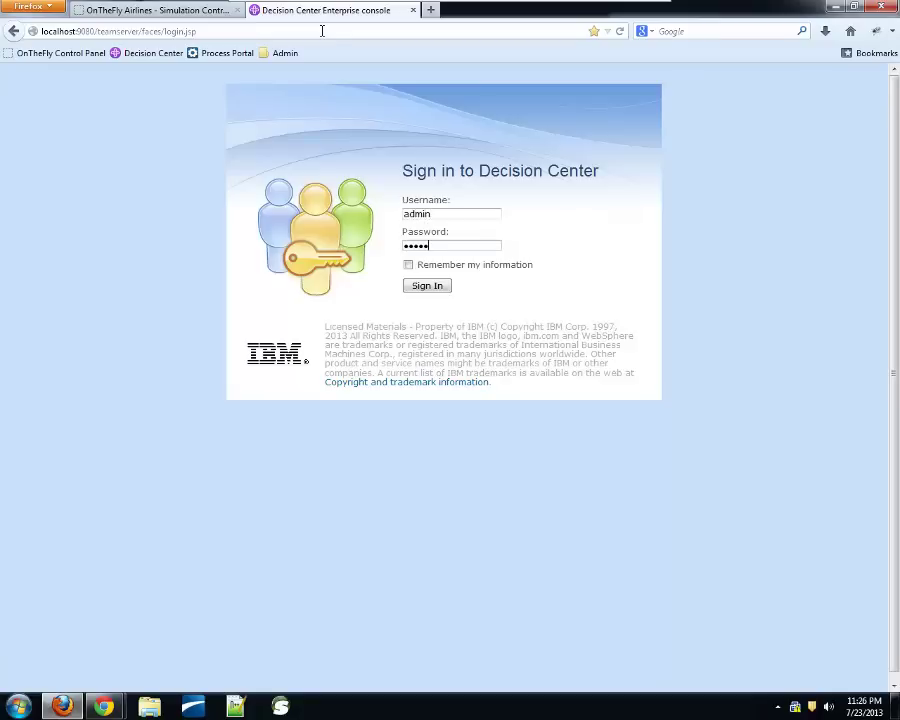
key("Return")
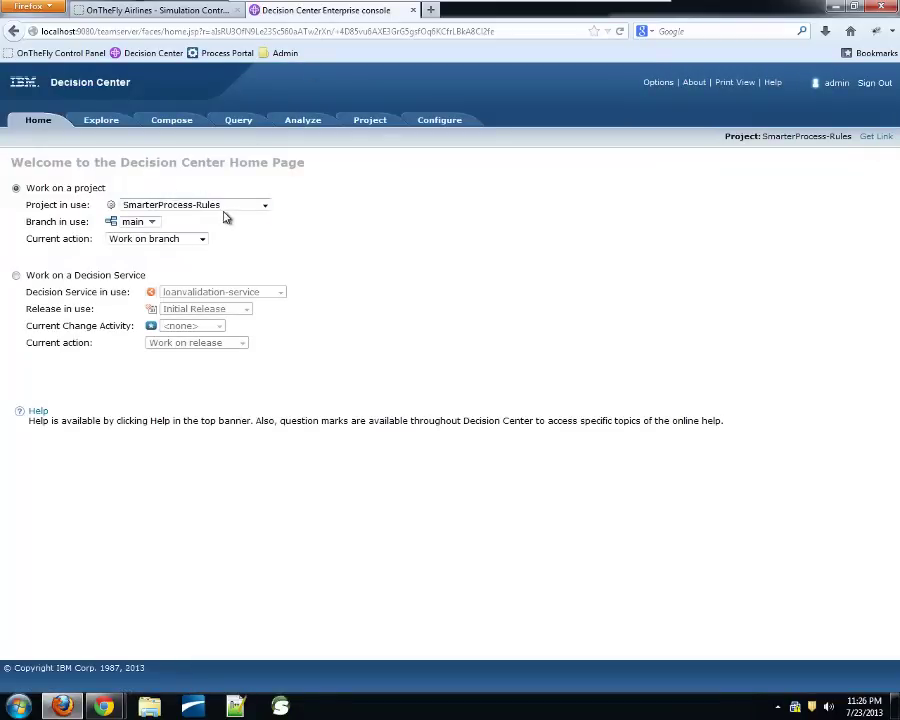
left_click(115, 128)
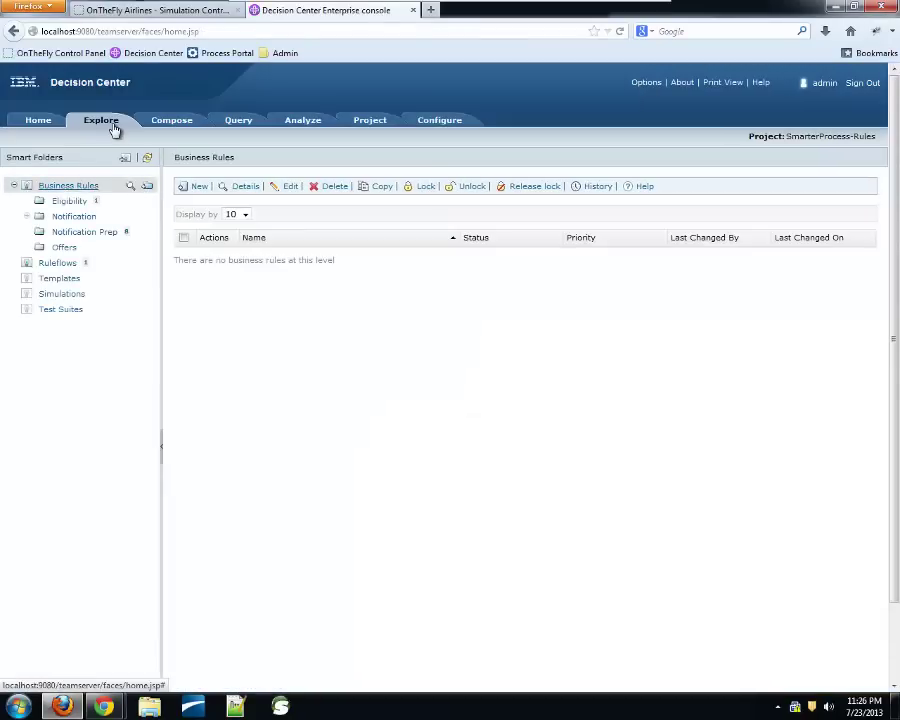
left_click(27, 186)
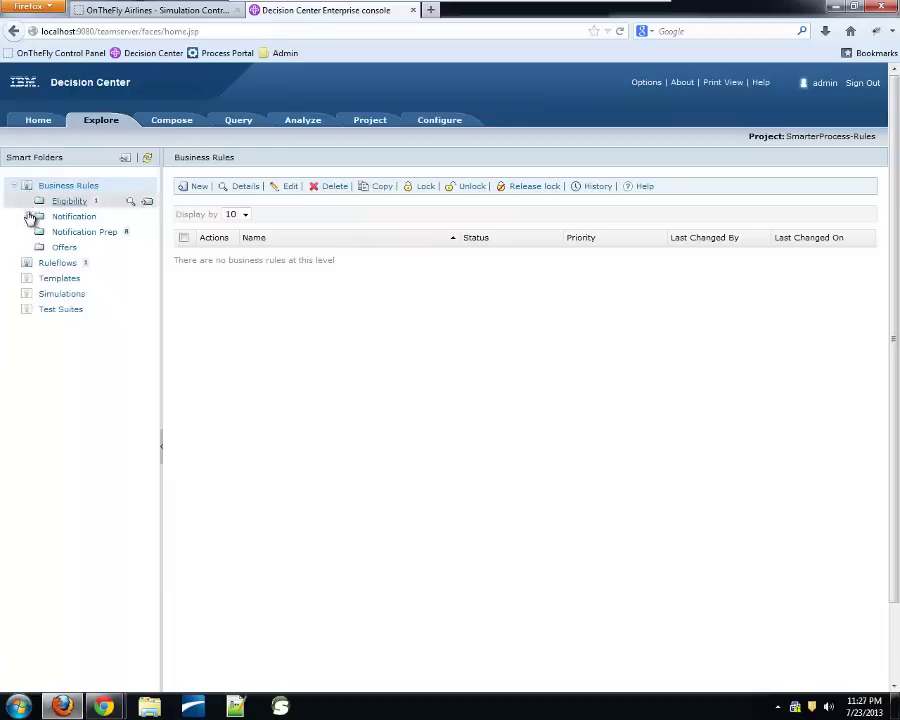
left_click(27, 217)
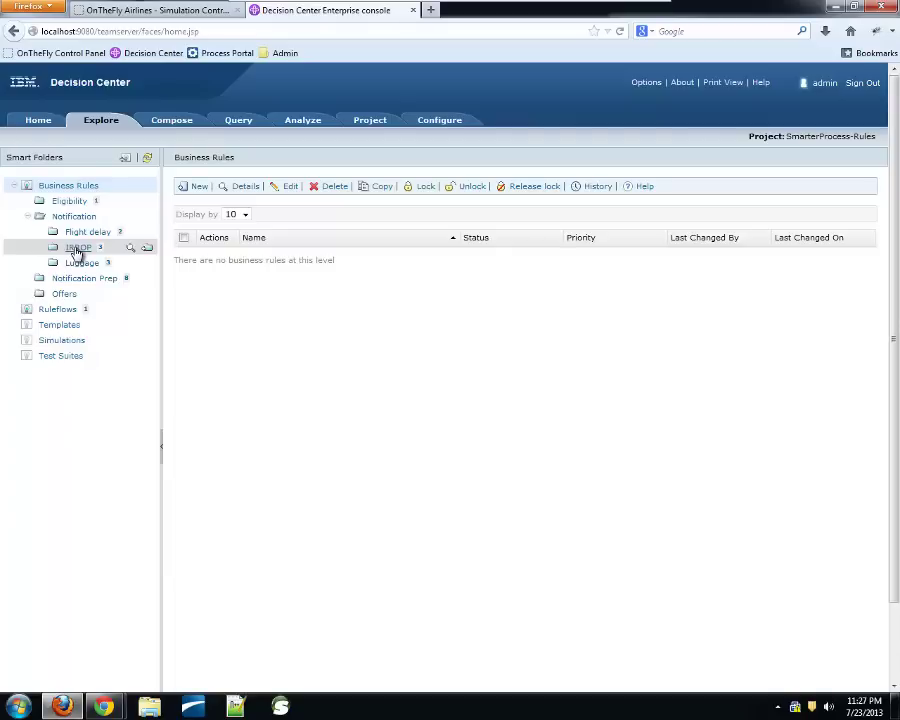
left_click(77, 249)
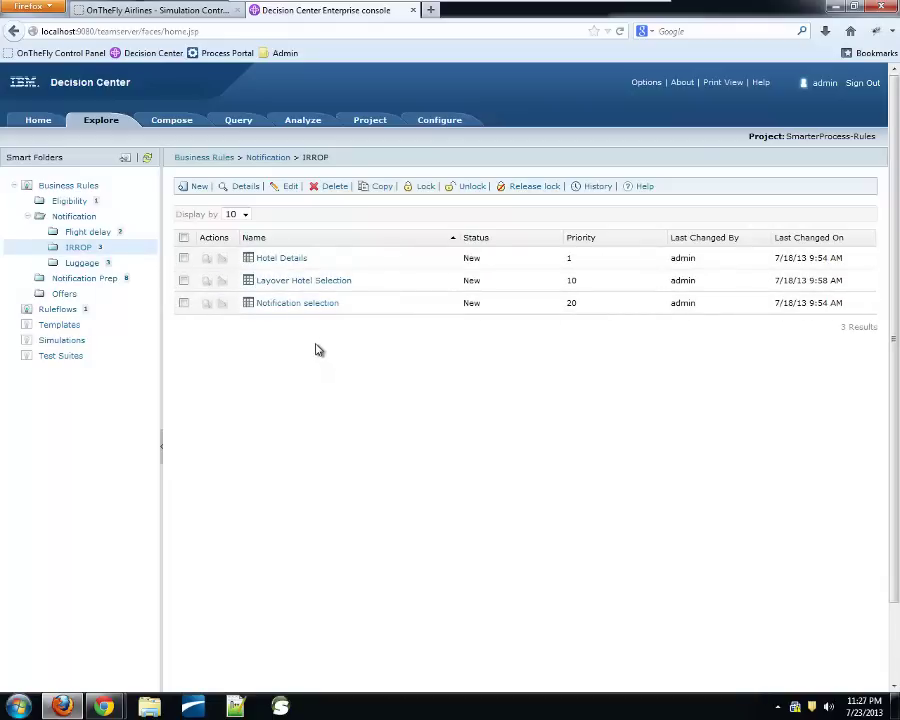
left_click(207, 281)
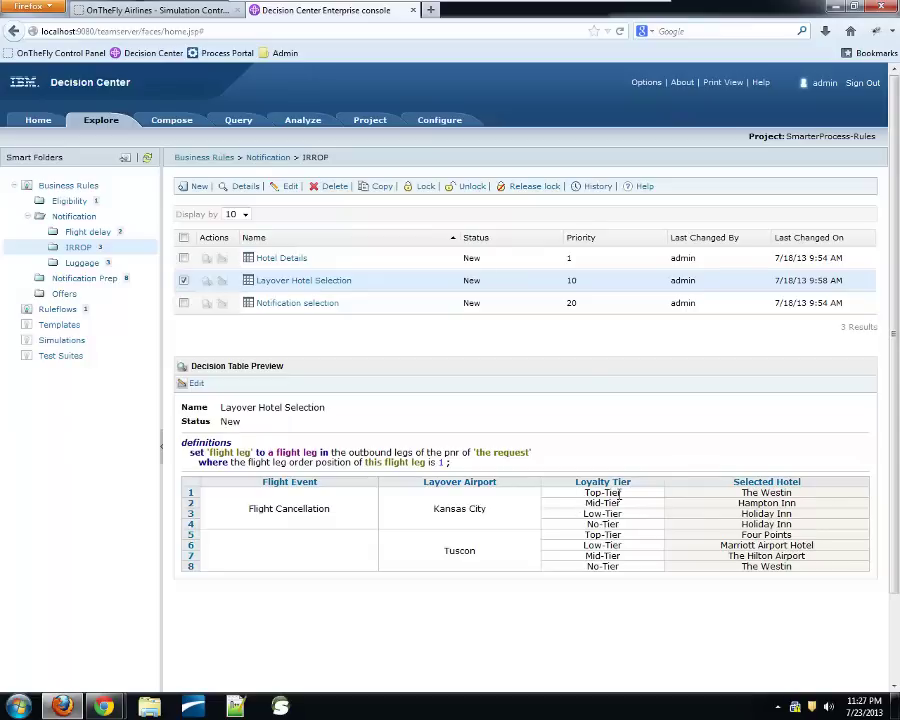
Set the Kansas City Top-Tier row's Selected Hotel to Sheraton Gateway Hotel and save the table
mouse_move(622, 493)
mouse_move(812, 499)
left_click(193, 386)
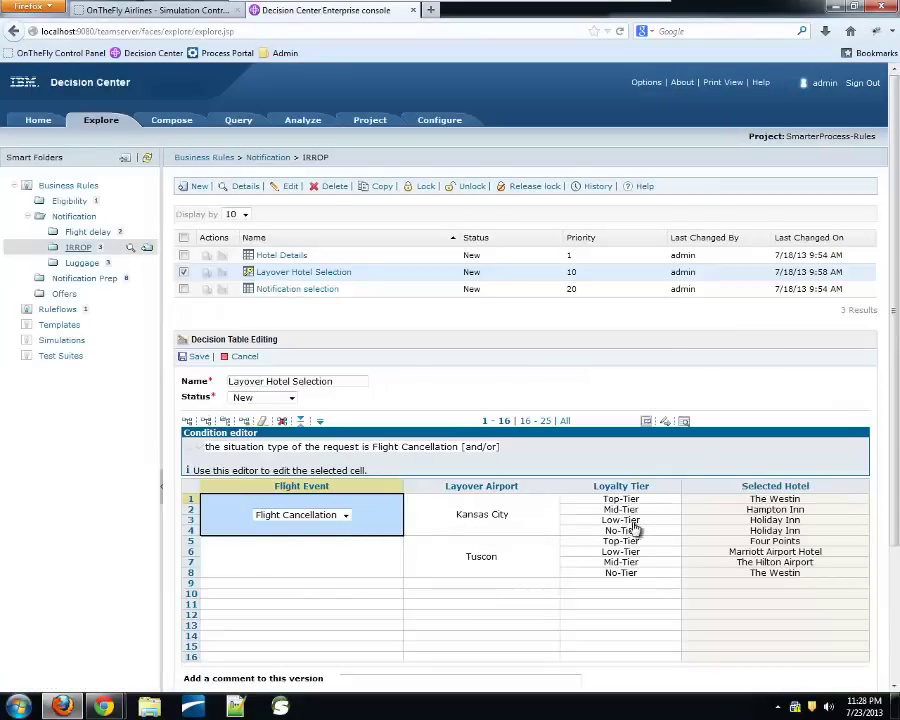
left_click(801, 501)
left_click(803, 503)
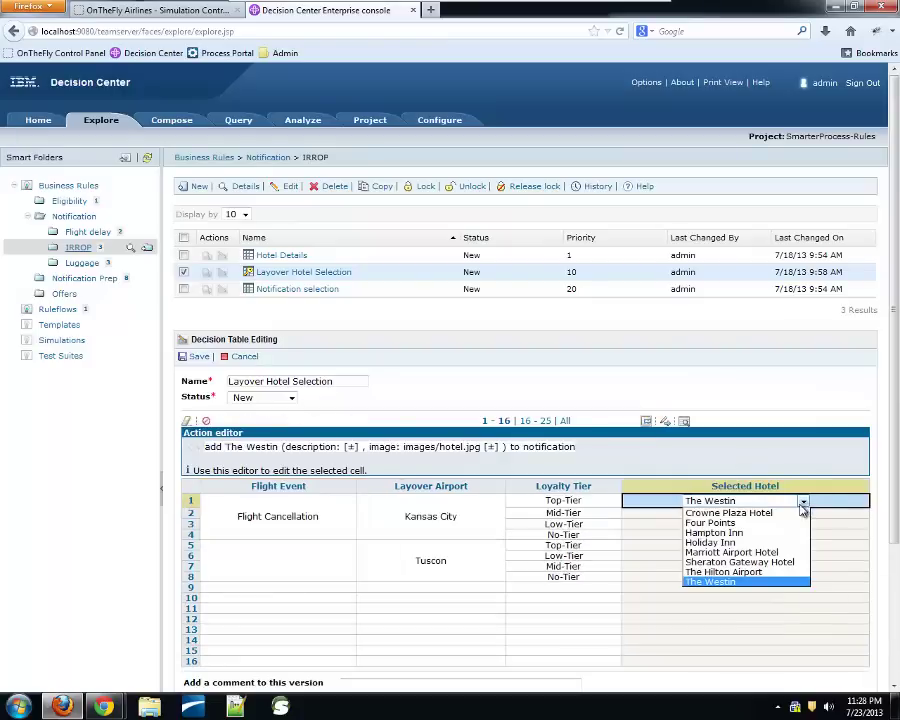
left_click(745, 562)
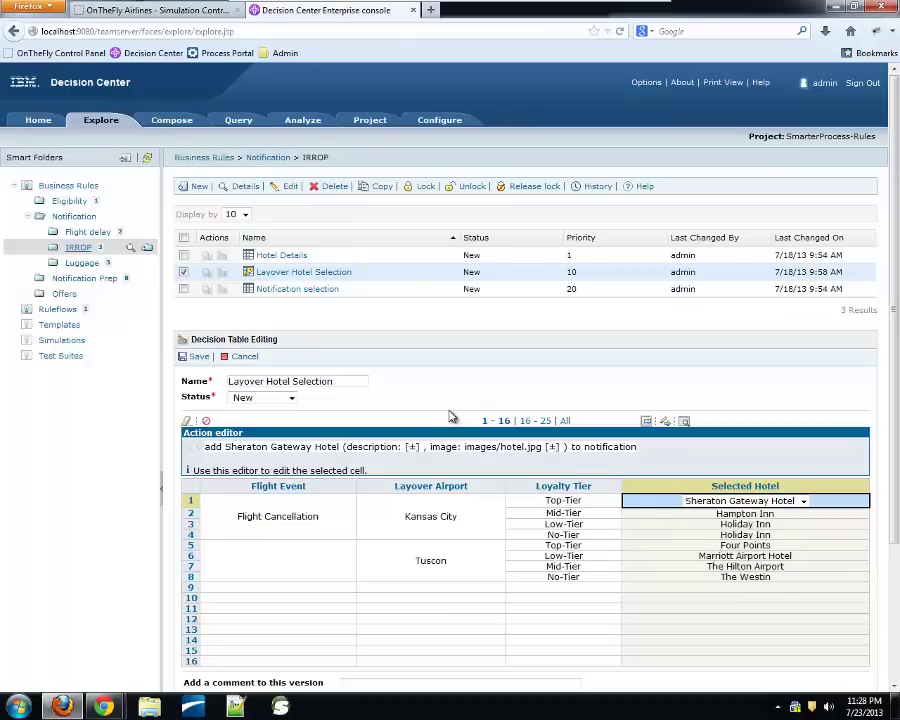
left_click(197, 358)
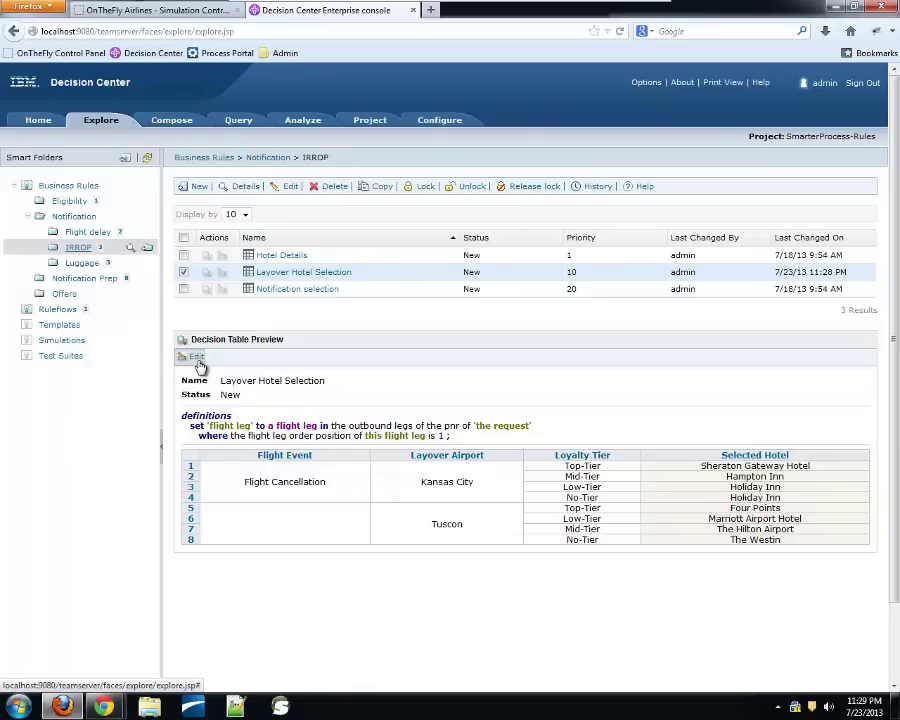
Select SmarterProcessRuleApp under Manage RuleApps and start a deployment without a baseline
left_click(441, 122)
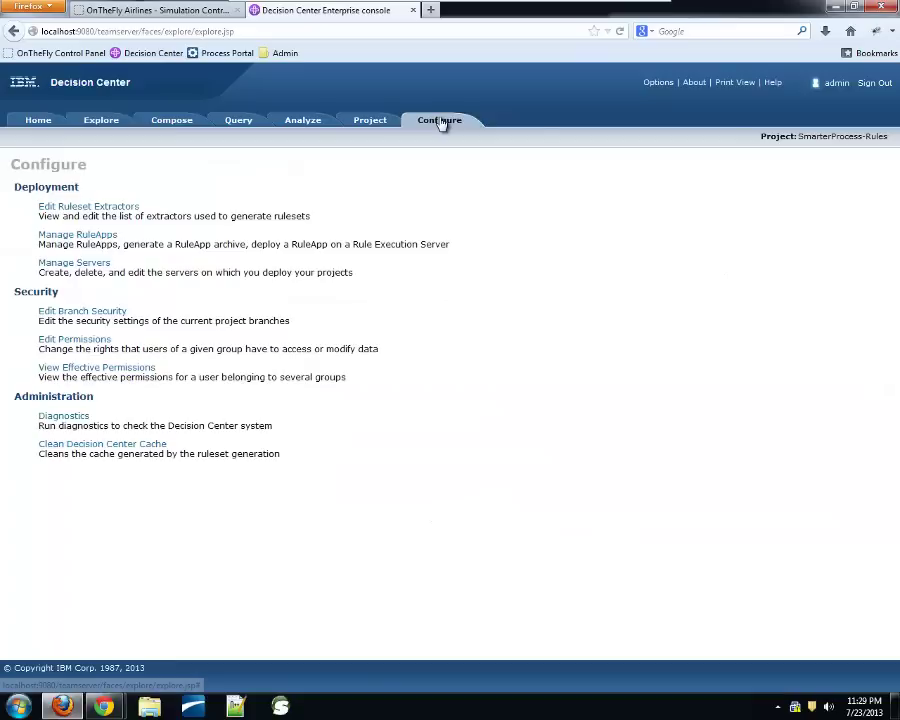
left_click(62, 241)
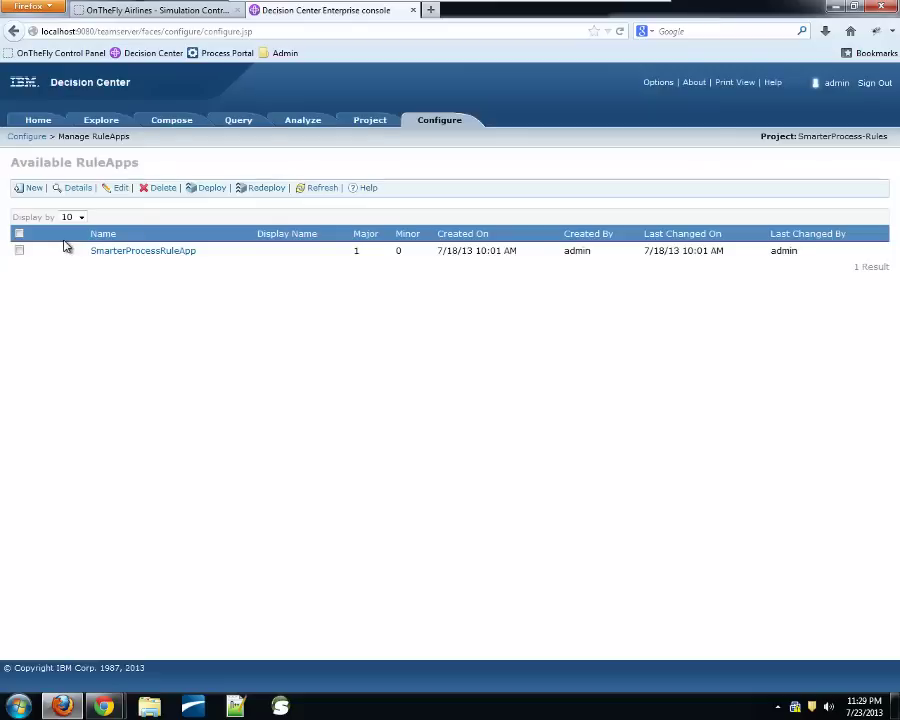
left_click(19, 251)
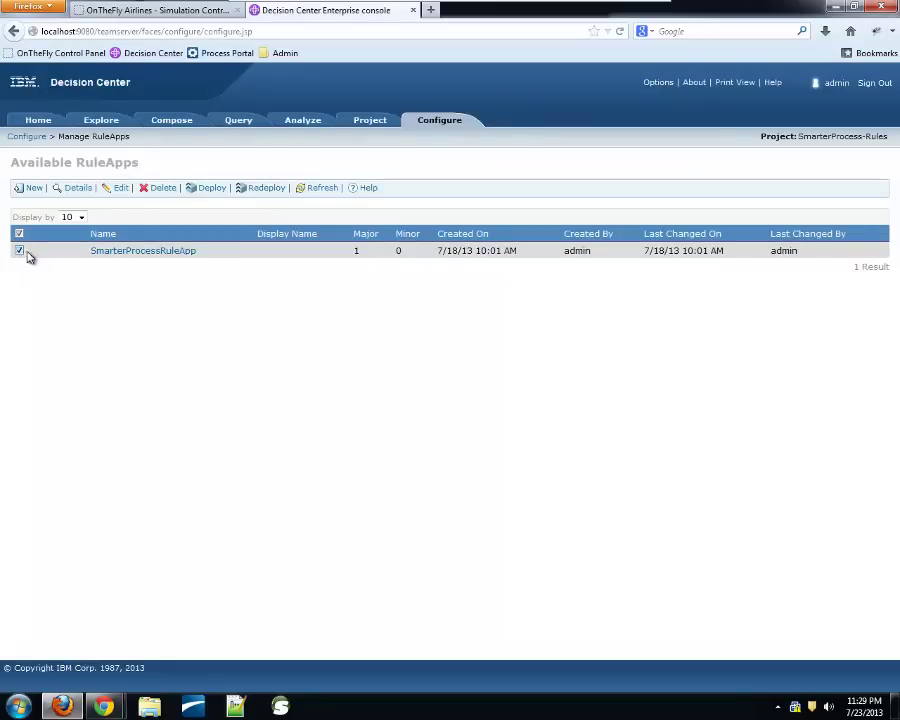
left_click(213, 189)
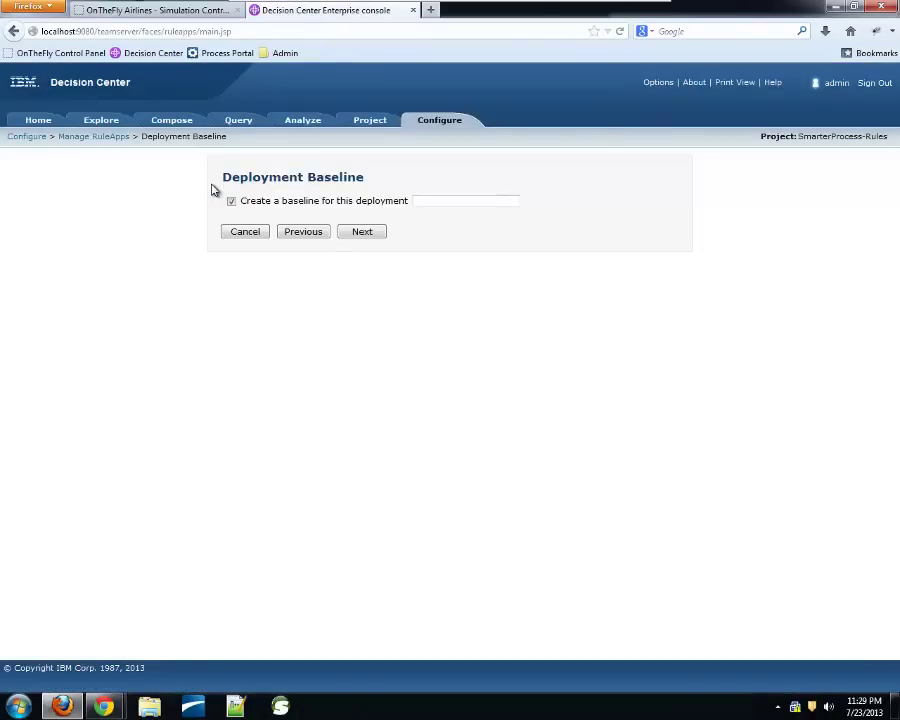
left_click(231, 201)
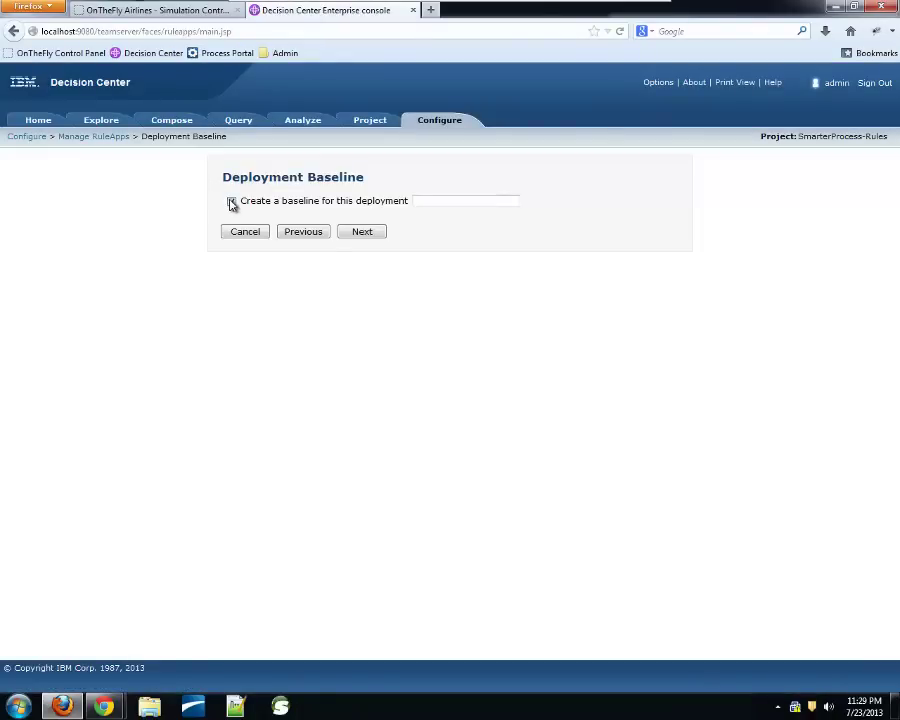
Target a Rule Execution Server and choose to increment the ruleset minor version
left_click(355, 236)
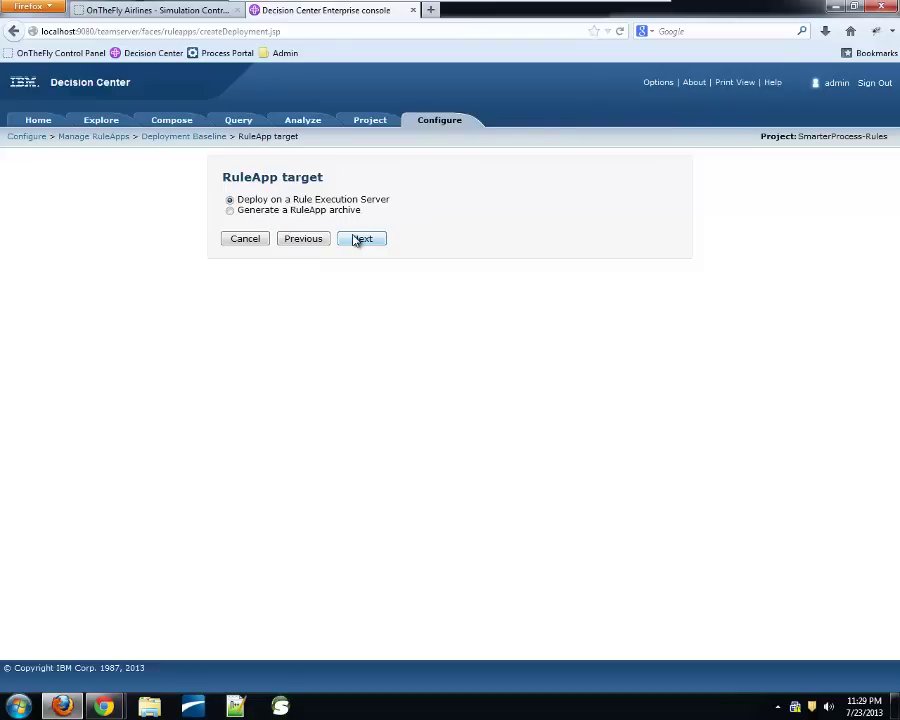
left_click(355, 240)
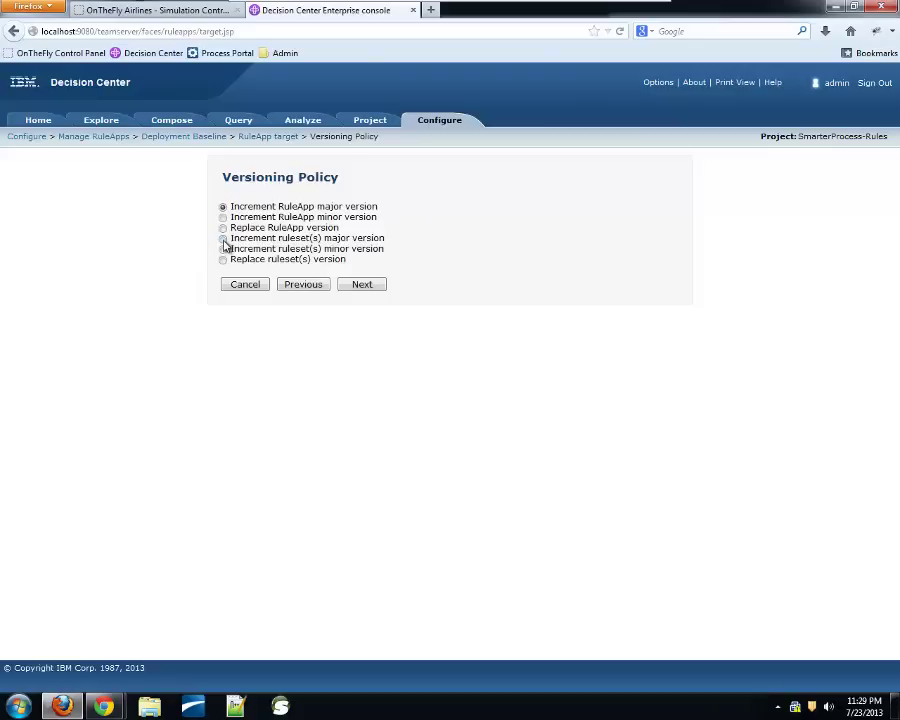
left_click(223, 249)
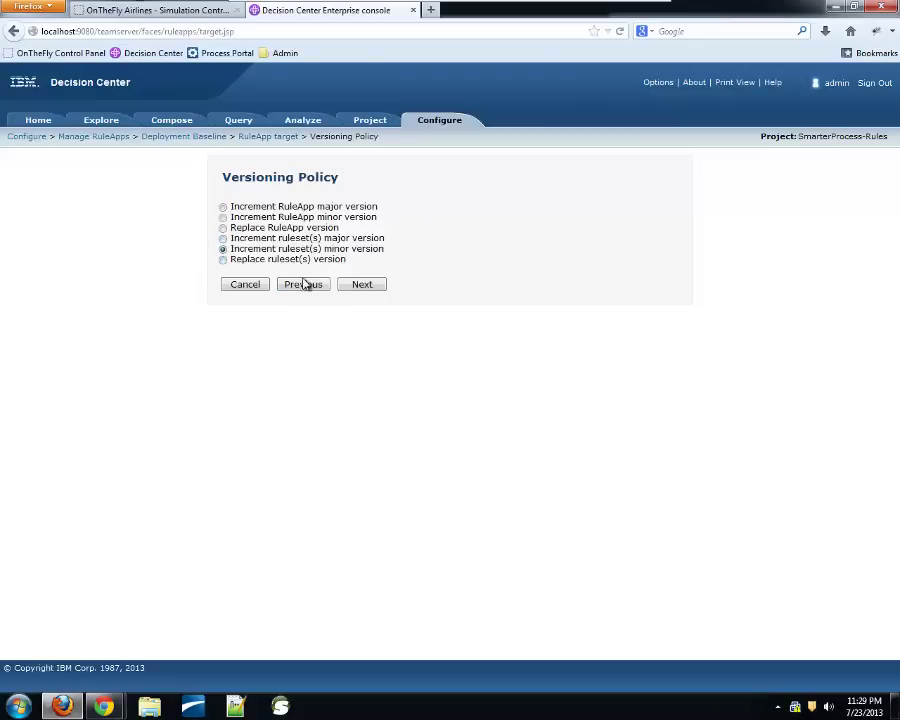
left_click(366, 285)
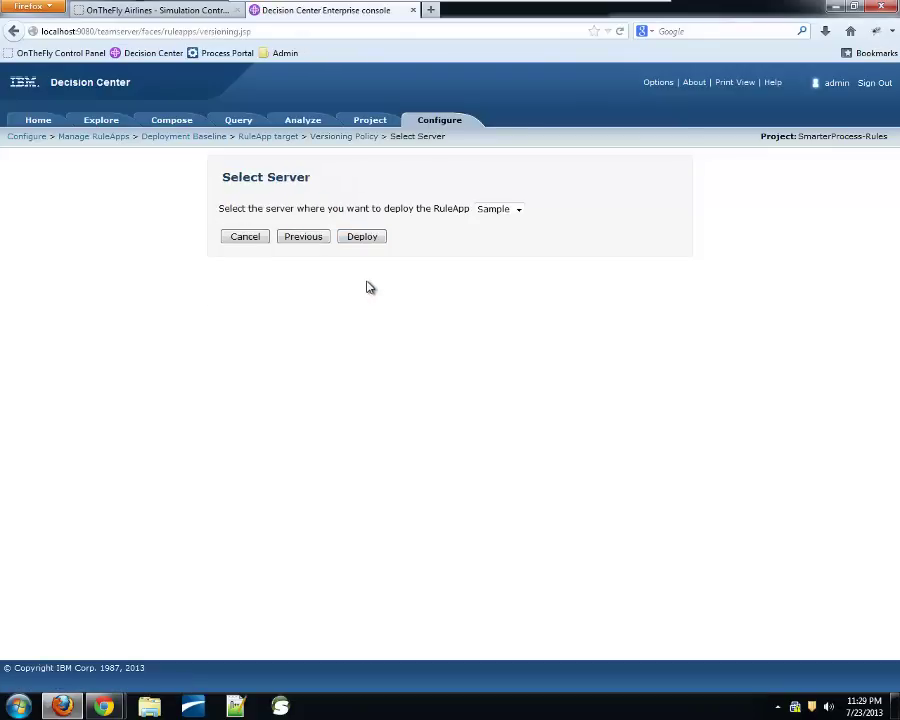
Deploy SmarterProcessRuleApp to the Sample server, making the ruleset 1.2, then return to the simulation
left_click(371, 242)
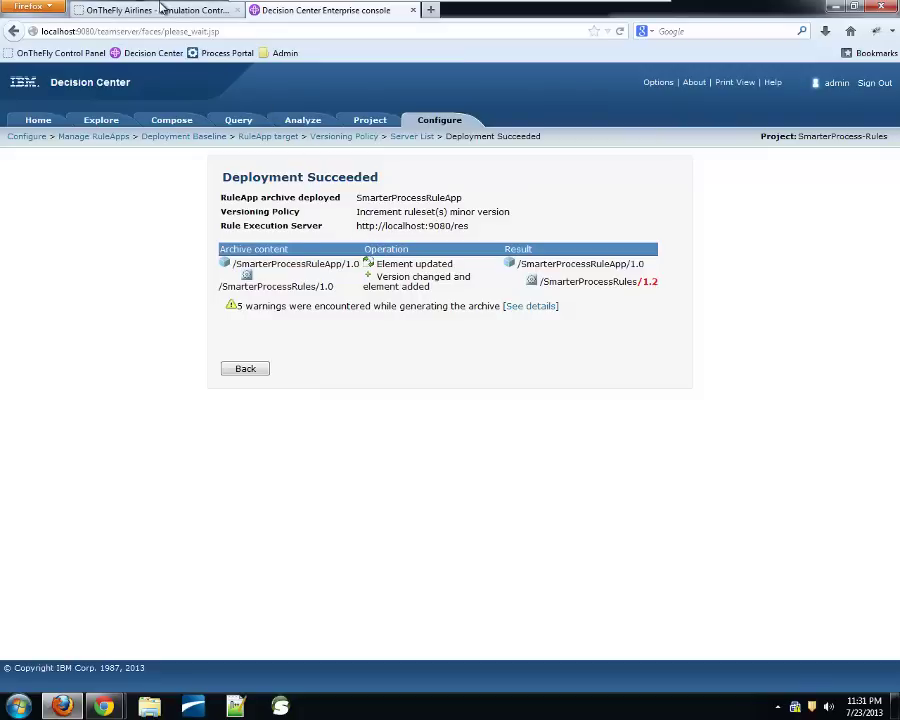
left_click(162, 8)
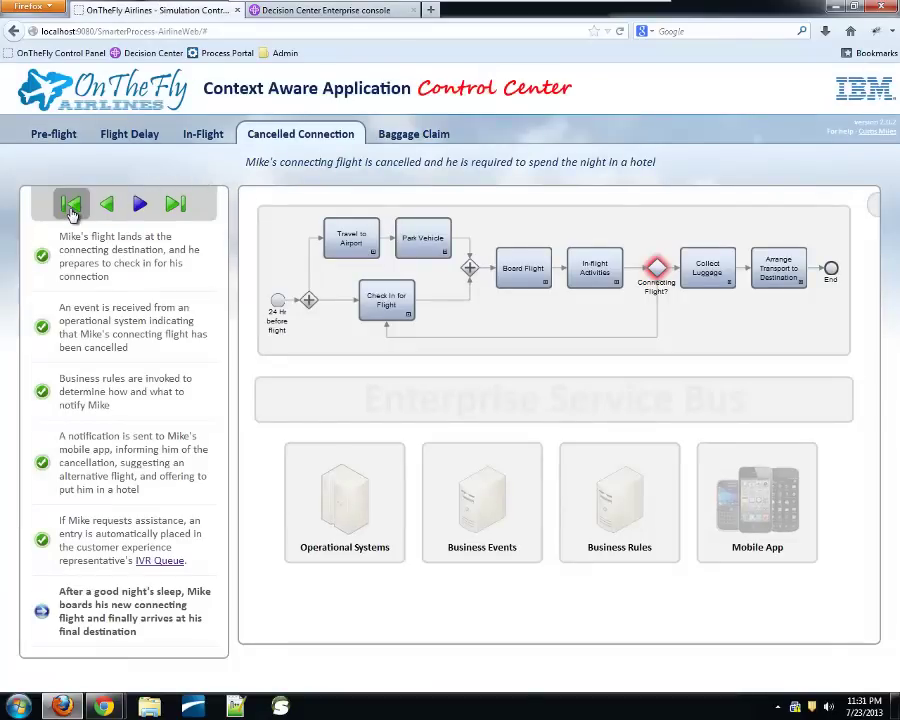
Reset the Cancelled Connection scenario to its first step and bring the mobile app emulator forward
left_click(71, 205)
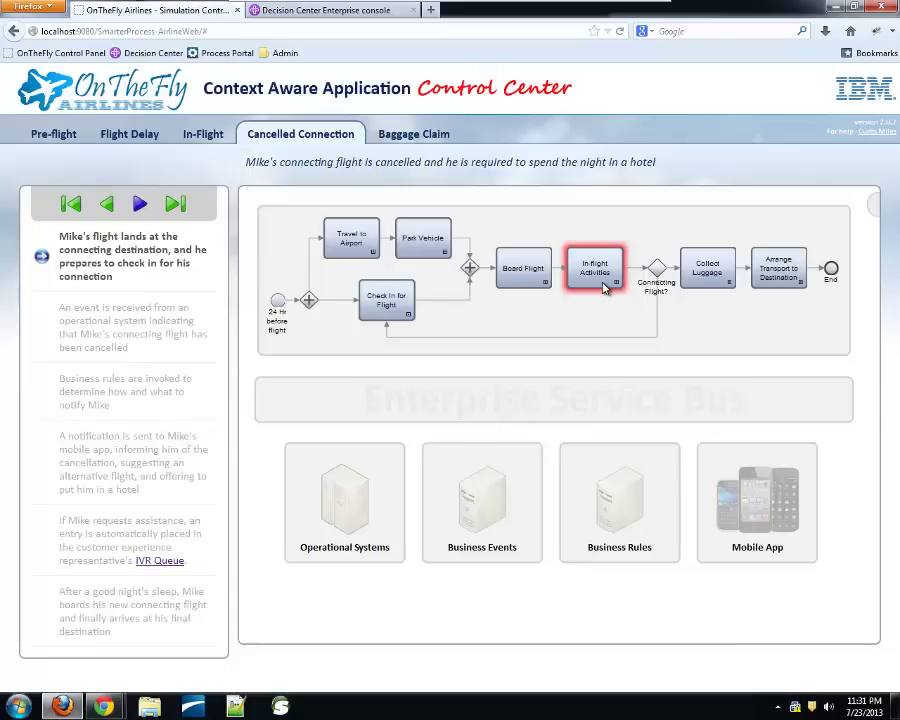
key("alt+Tab")
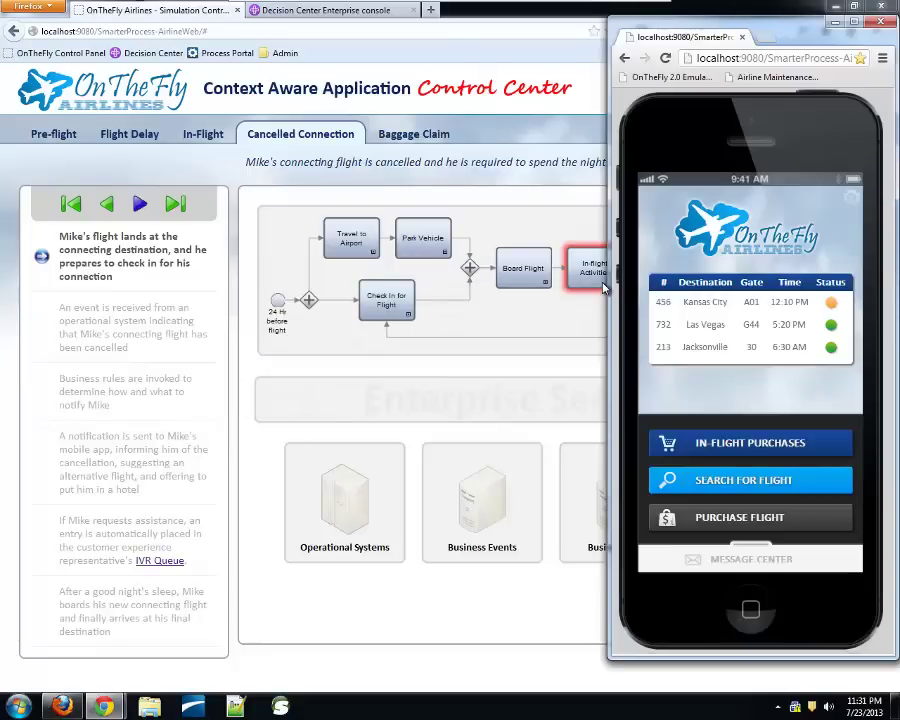
Play the scenario until the phone's Flight Cancelled notice offers Sheraton Gateway Hotel
left_click(139, 204)
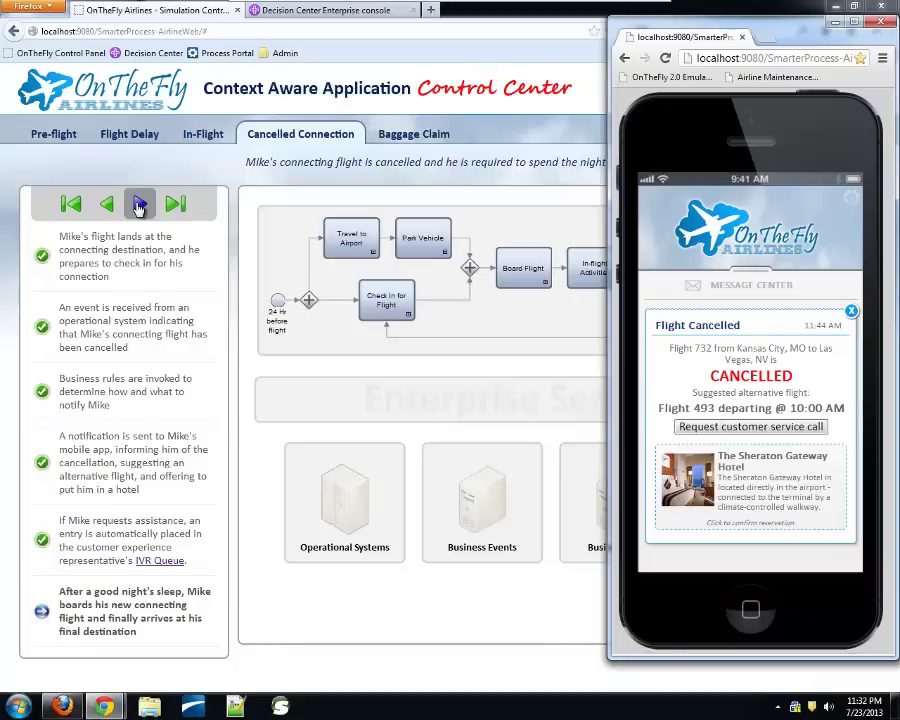
key("alt+Tab")
key("alt+Tab")
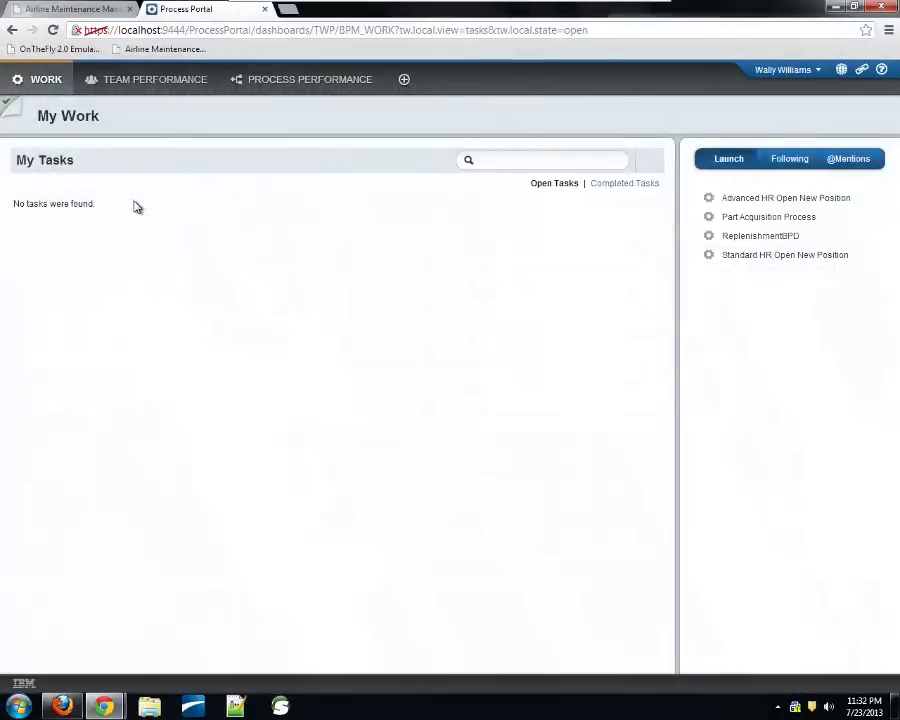
Switch from Process Portal's empty task list to the Airline Maintenance App
left_click(76, 11)
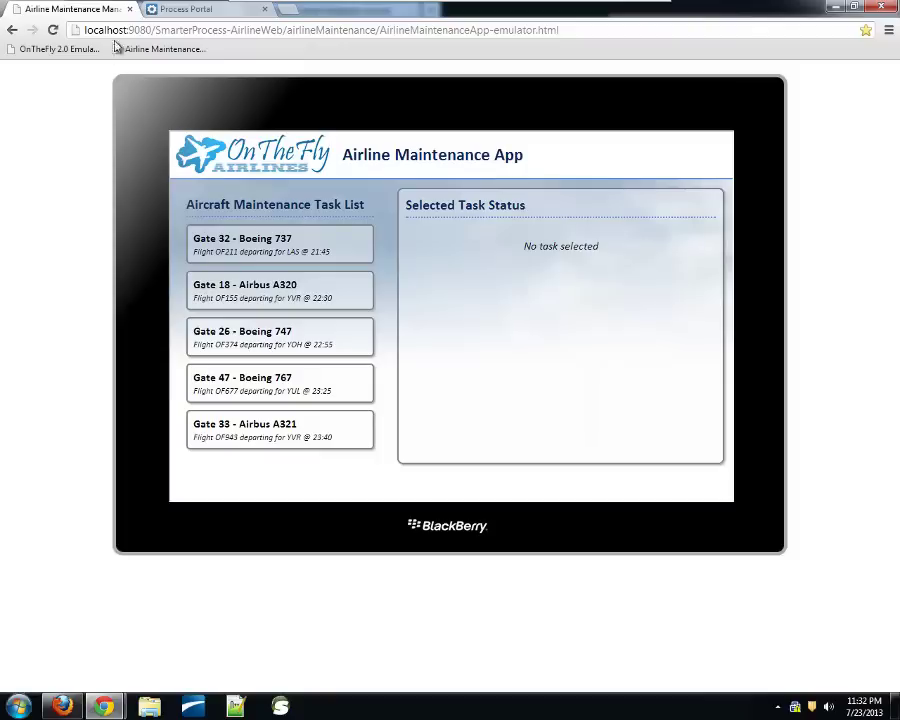
Mark the Gate 32 Boeing 737 as needing maintenance, noting 'Found a faulty fuse', with part 100 AMP FUSE (#UAM100)
left_click(330, 256)
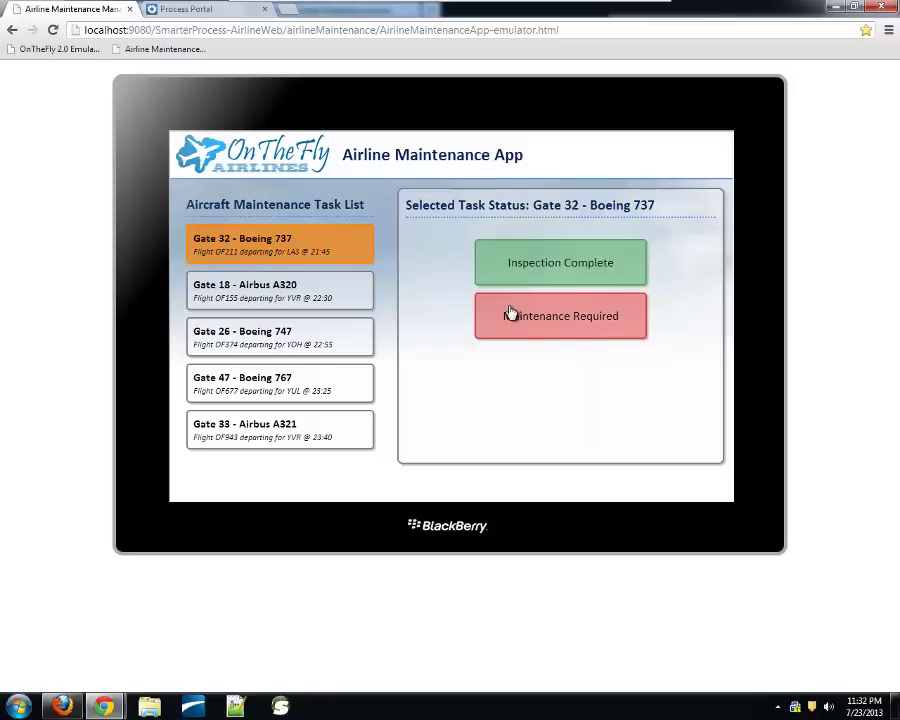
left_click(510, 313)
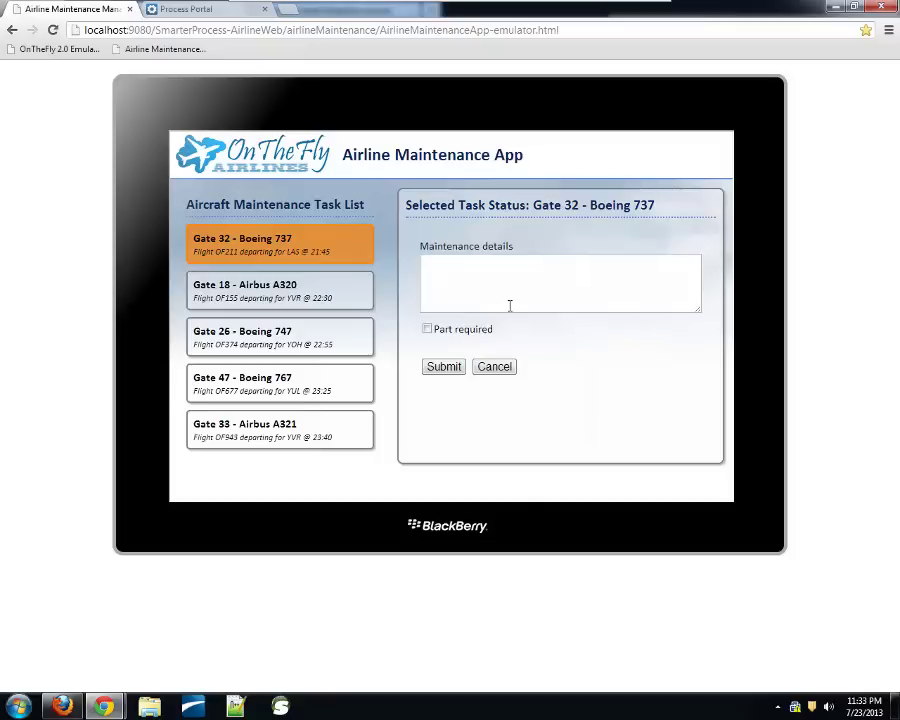
left_click(509, 301)
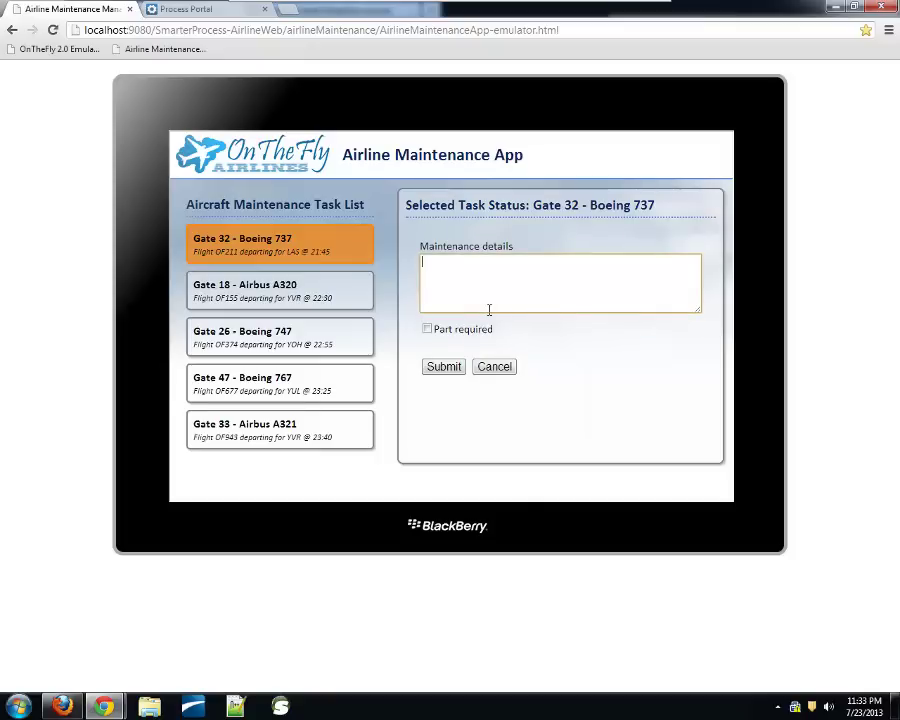
type("Found a ")
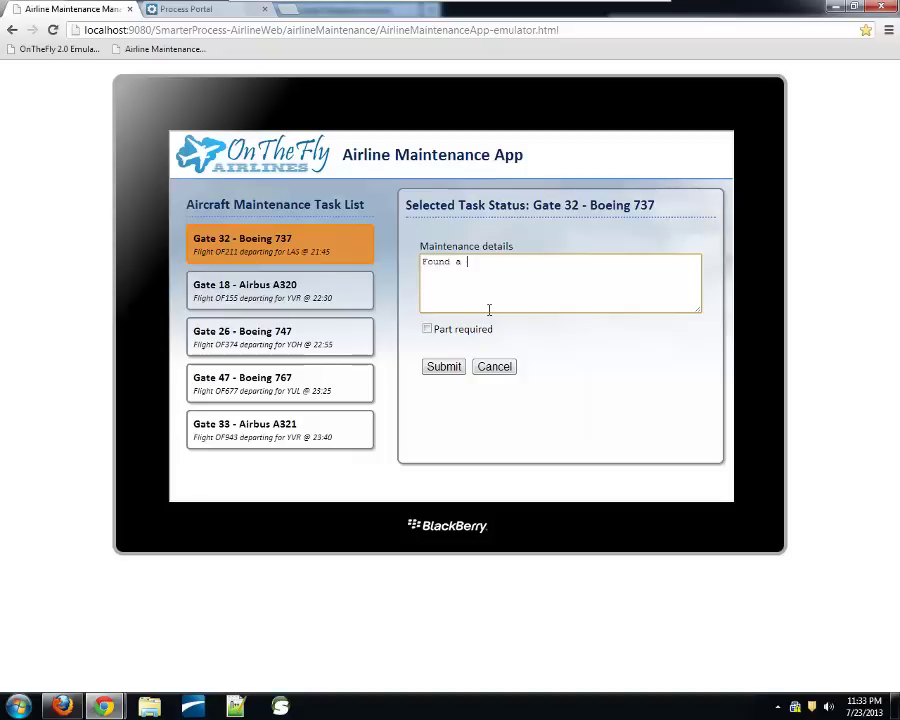
type("faulty fuse")
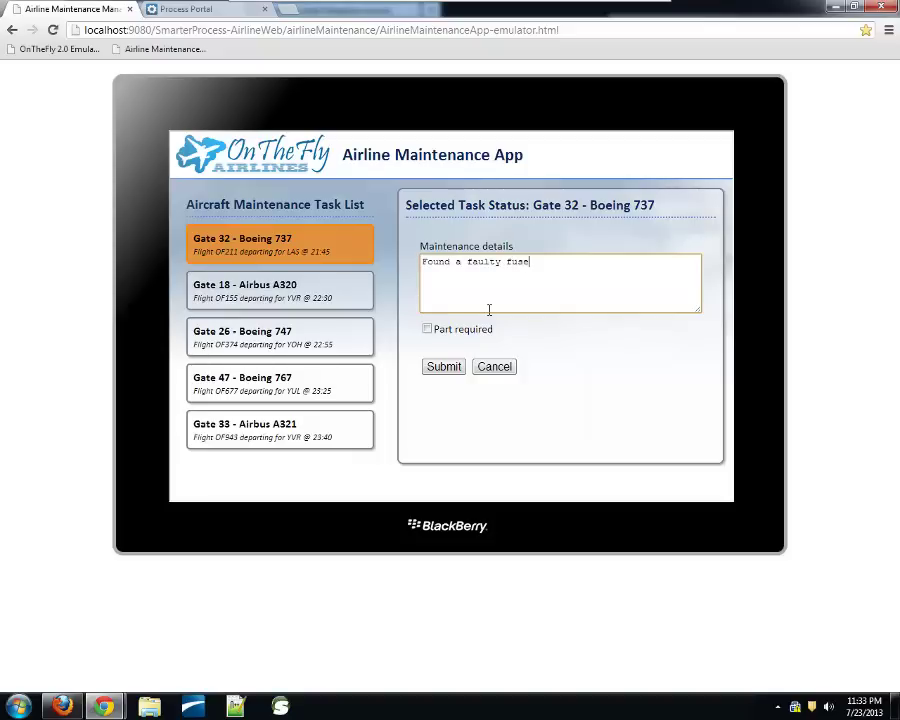
left_click(427, 329)
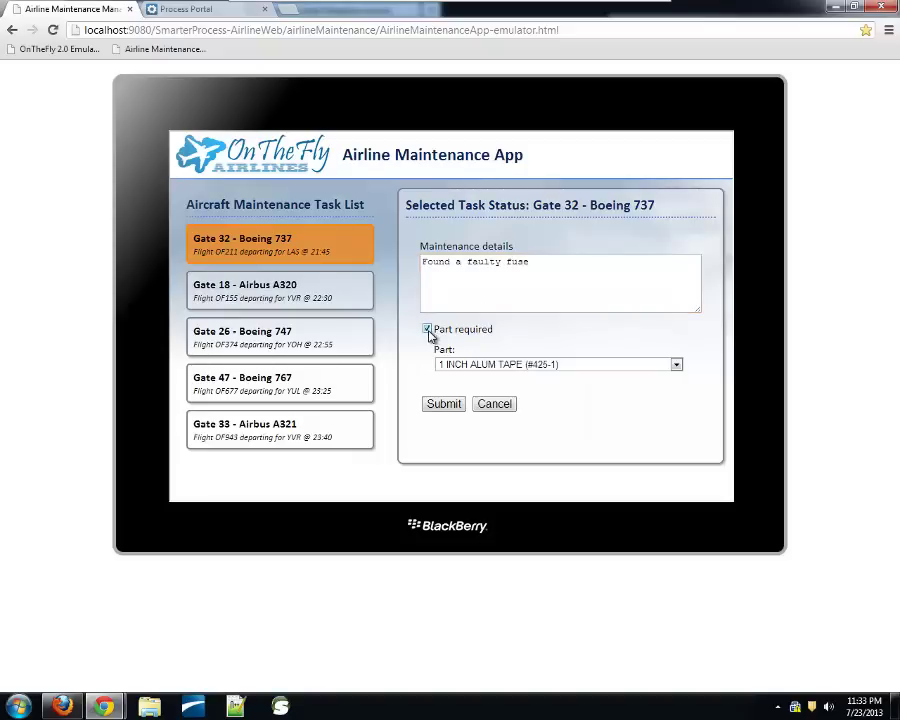
left_click(489, 370)
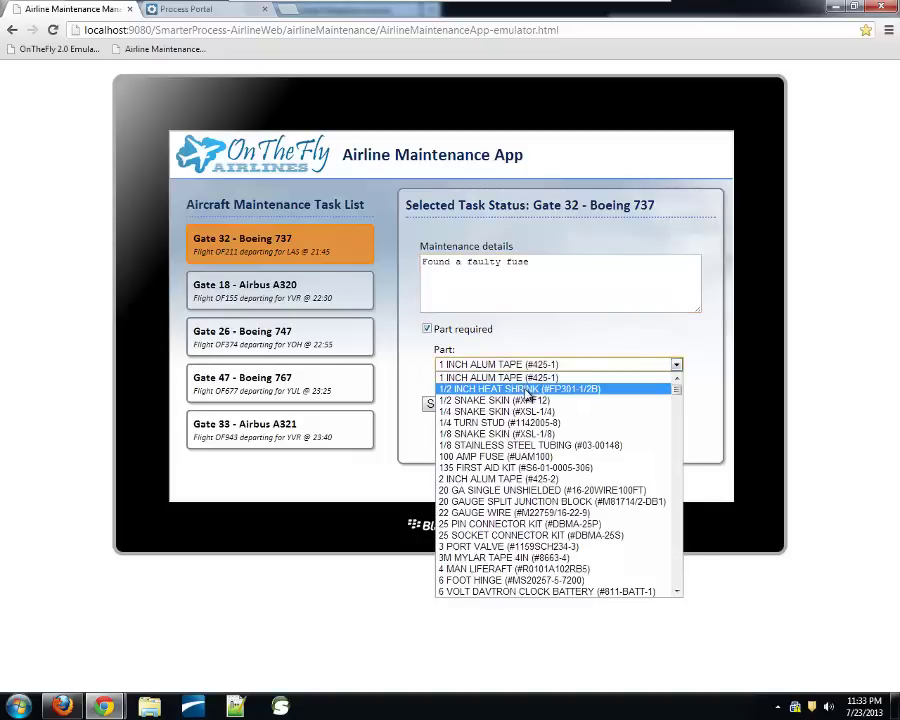
left_click(513, 457)
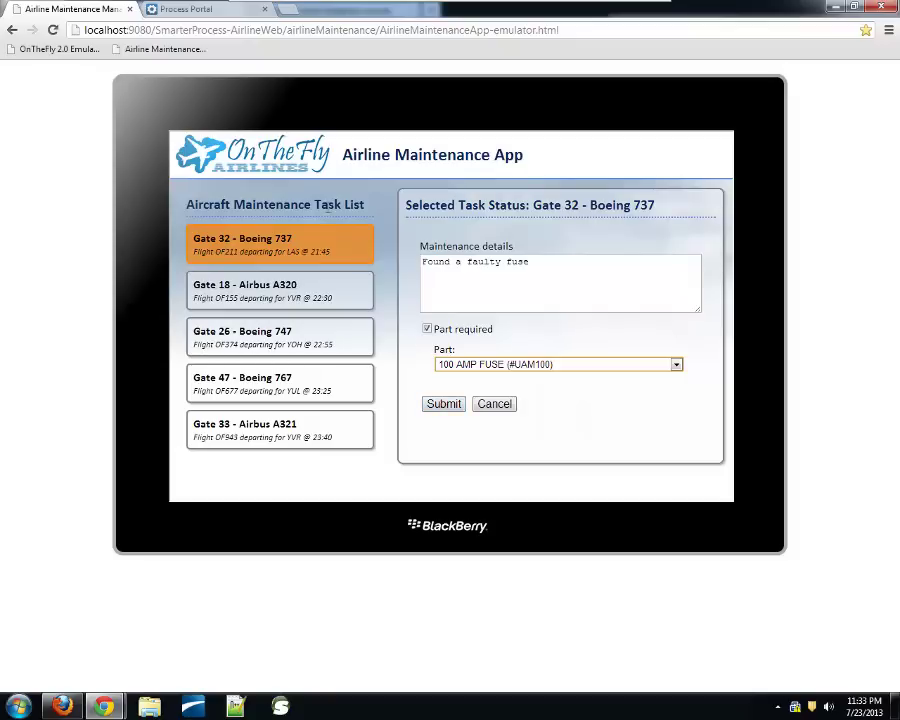
Submit the Gate 32 fuse report and mark its inspection complete, leaving four aircraft tasks
left_click(196, 12)
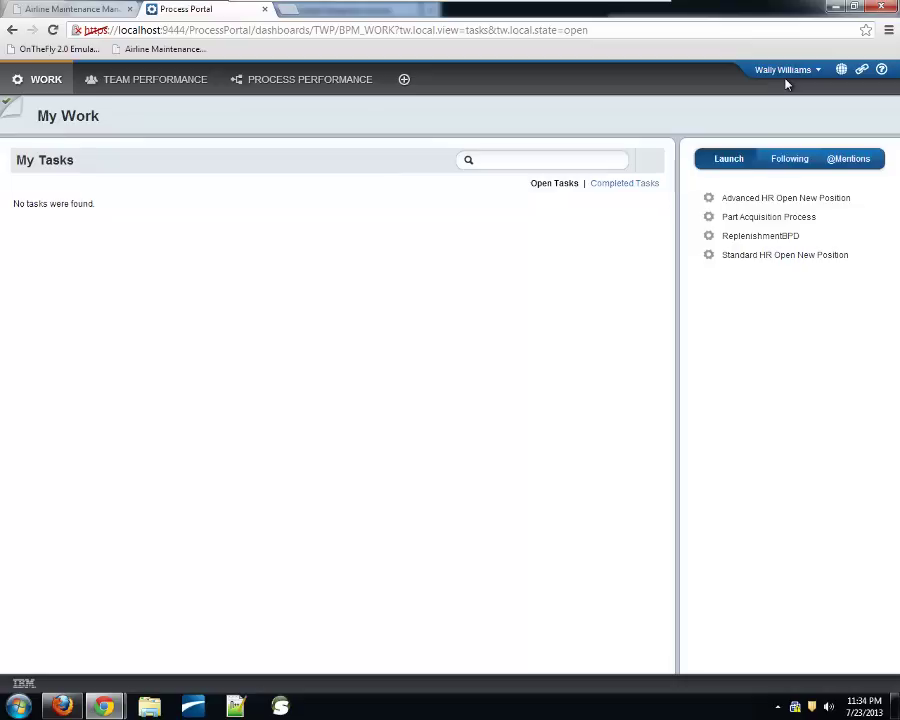
left_click(98, 10)
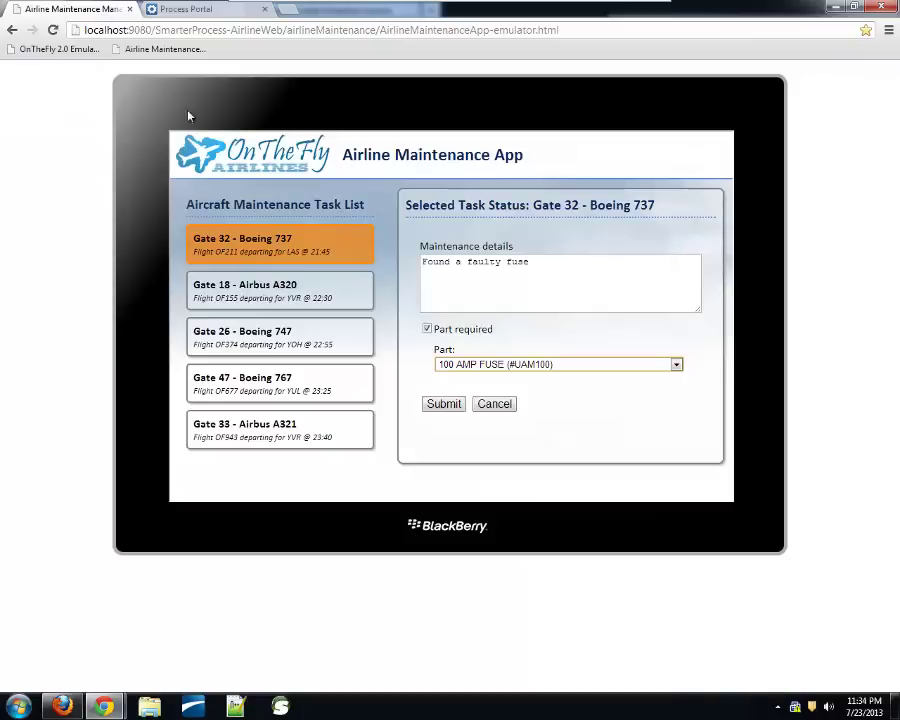
left_click(442, 407)
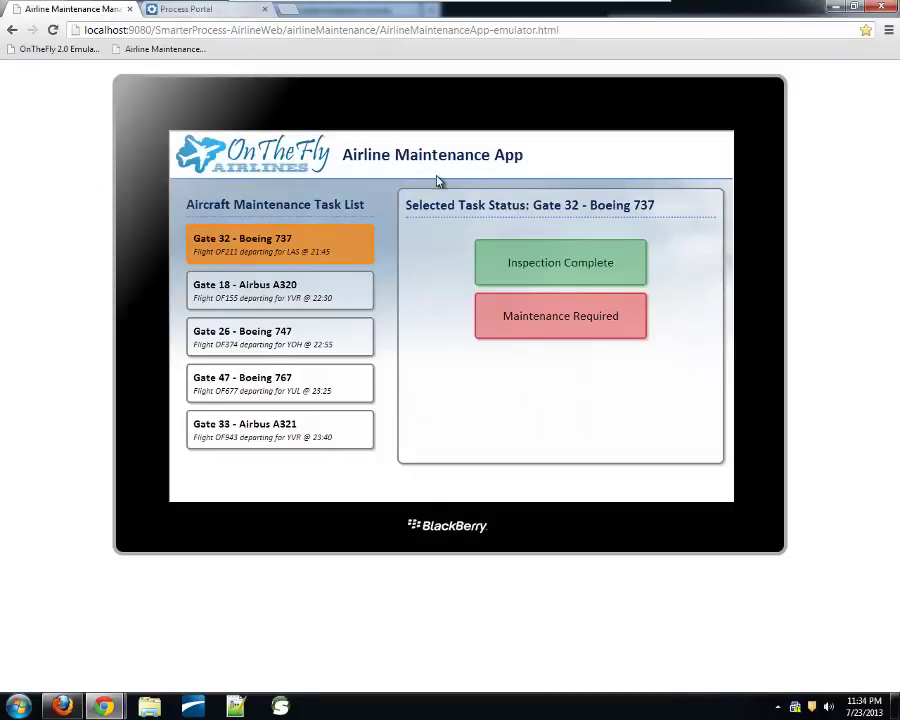
left_click(602, 280)
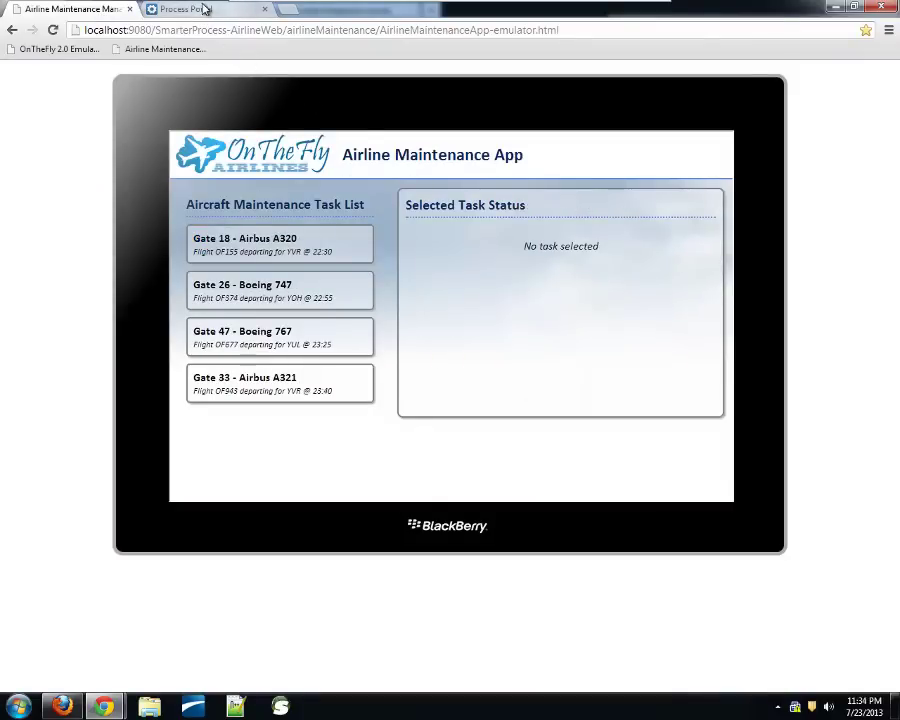
Expand the actions menu of the new Retrieve Part from Warehouse task in My Work
left_click(200, 9)
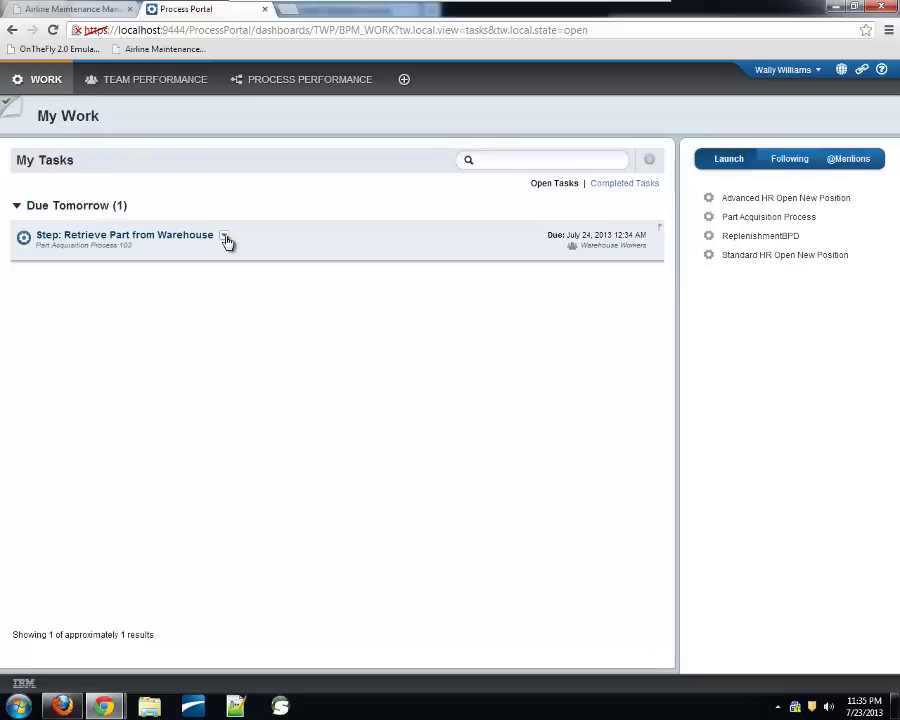
left_click(225, 239)
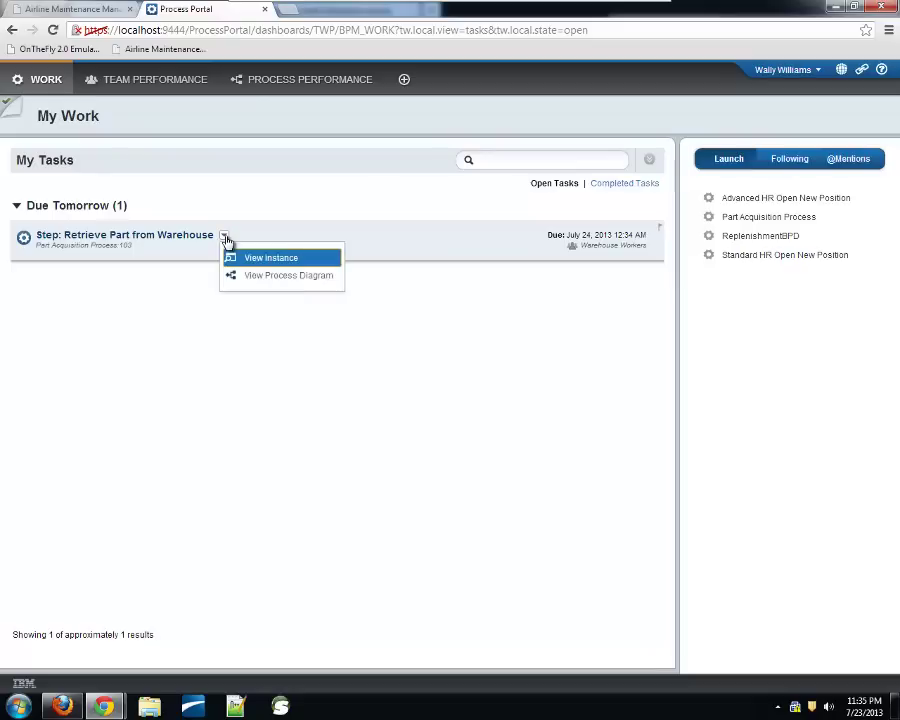
left_click(253, 276)
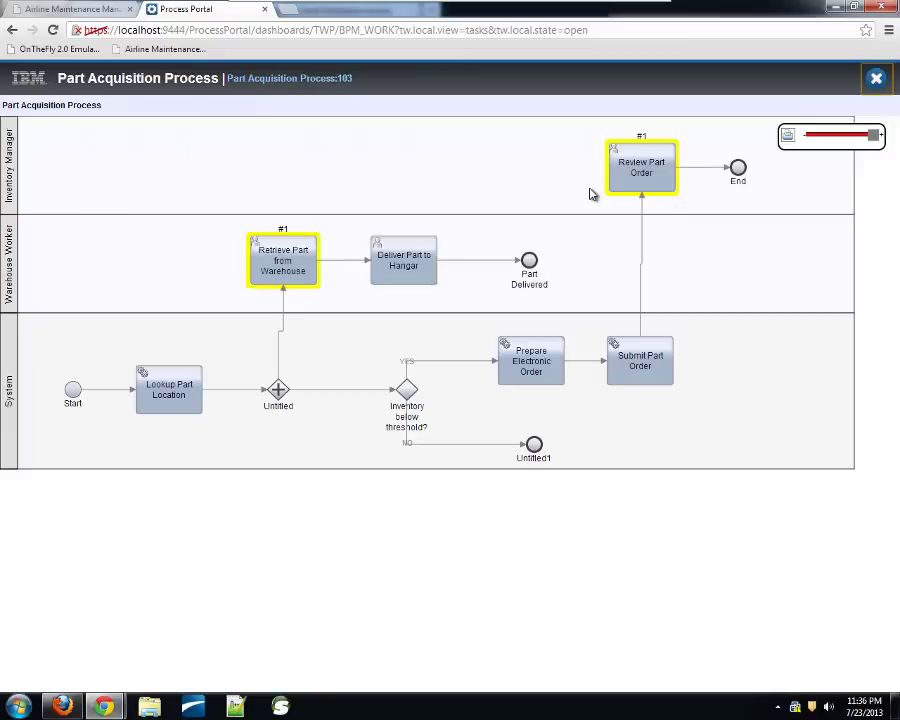
left_click(876, 82)
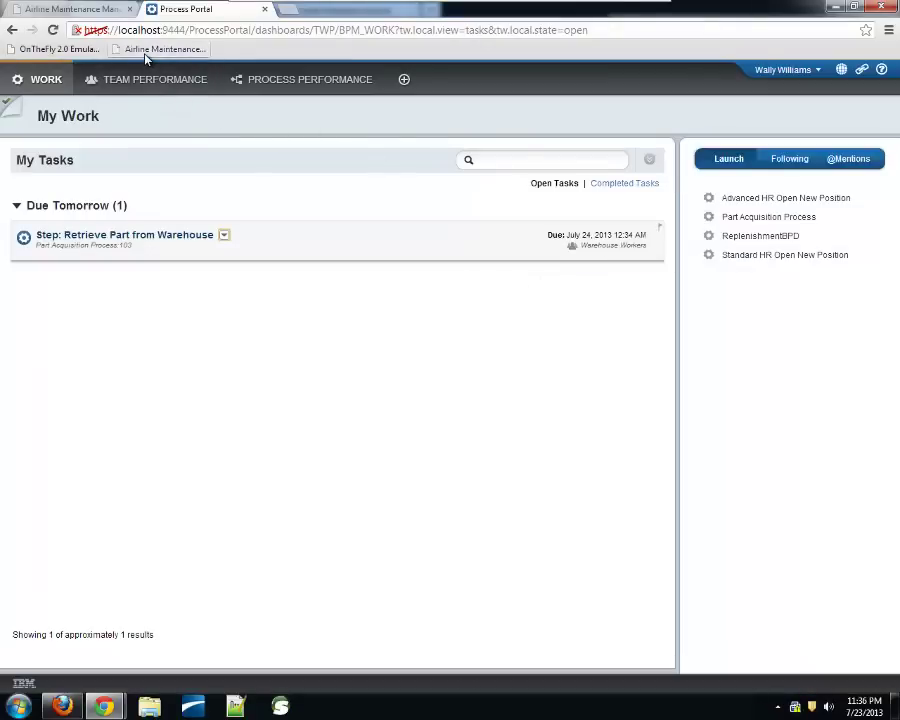
Play the final step of the Cancelled Connection scenario in the Control Center
key("alt+Tab")
key("Tab")
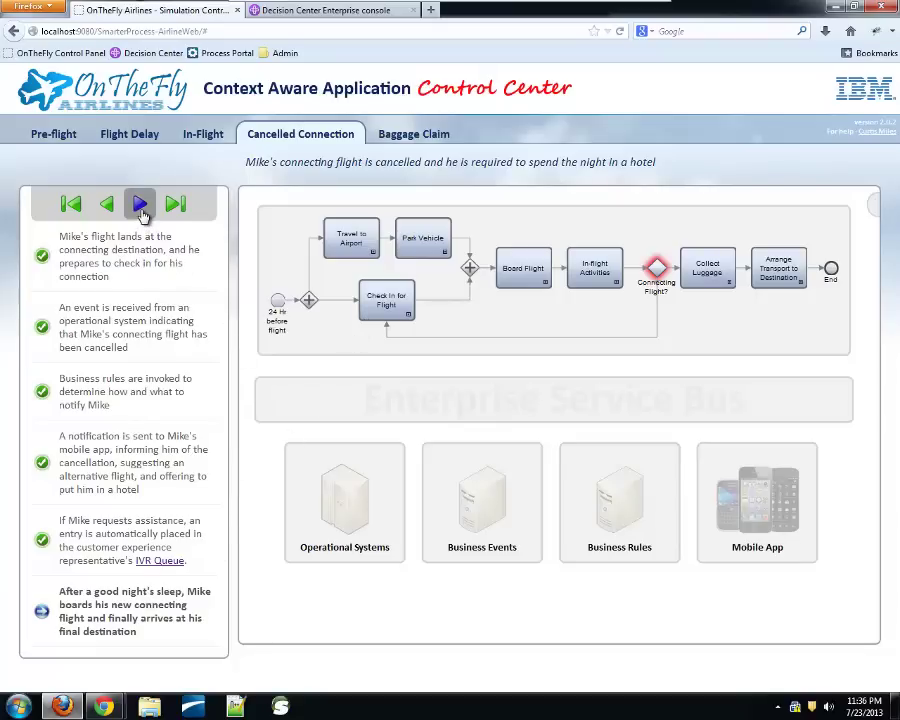
left_click(141, 206)
Dismiss the phone's Flight Cancelled notice, then switch the Control Center to the Baggage Claim scenario
key("alt+Tab")
key("alt+Tab")
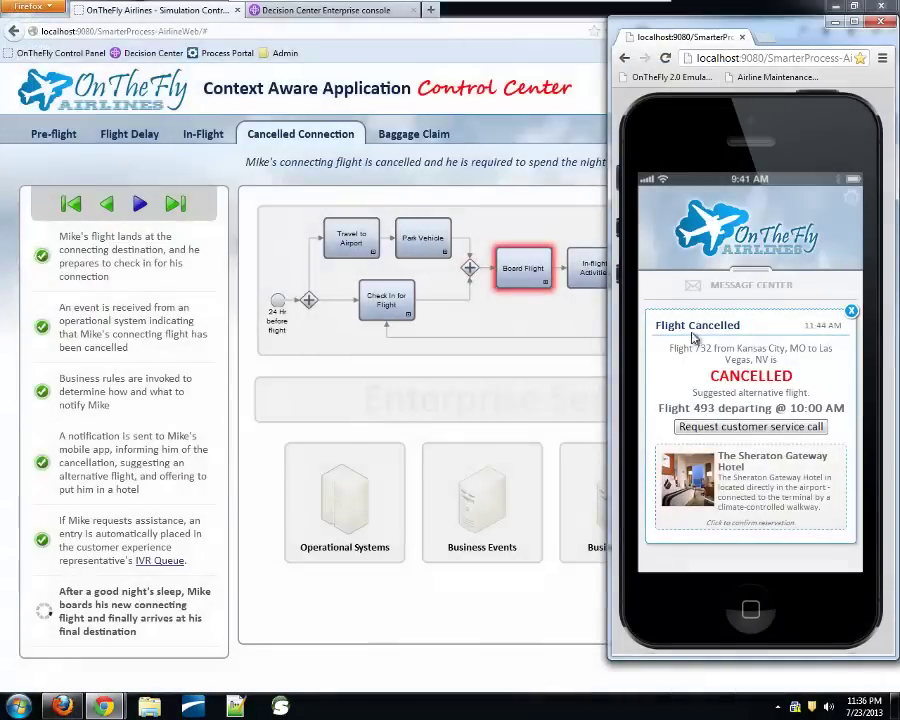
left_click(850, 311)
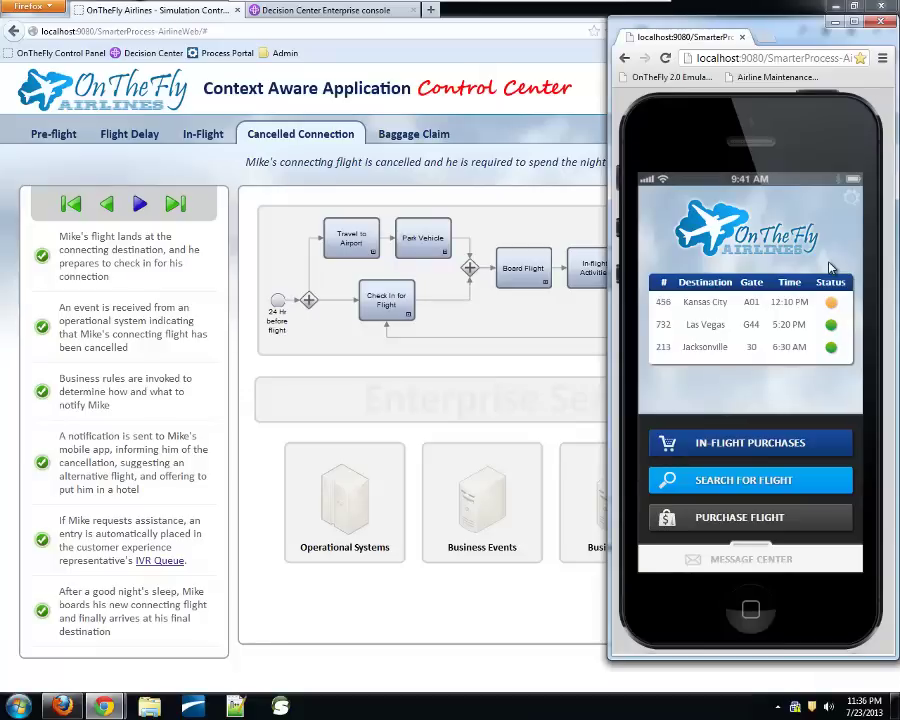
left_click(403, 145)
left_click(403, 140)
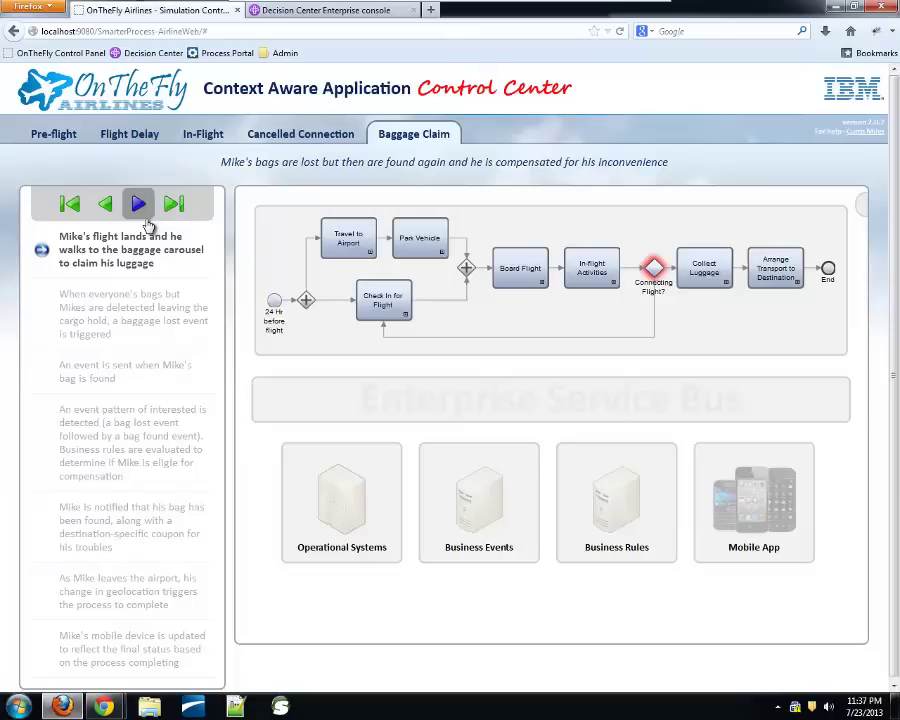
Play the first two Baggage Claim steps so the baggage-lost event fires
left_click(139, 203)
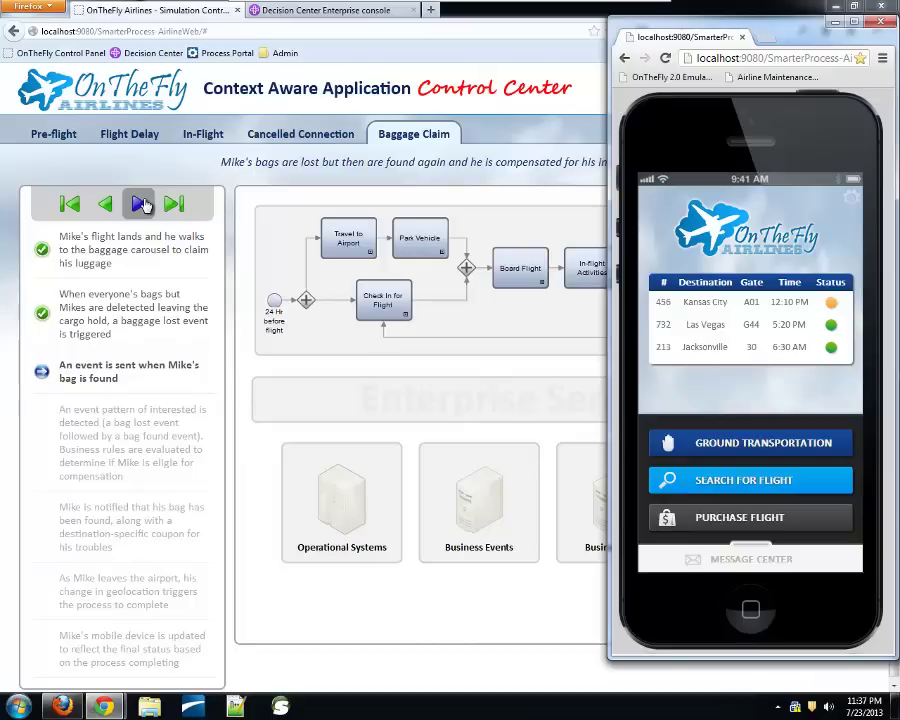
left_click(140, 204)
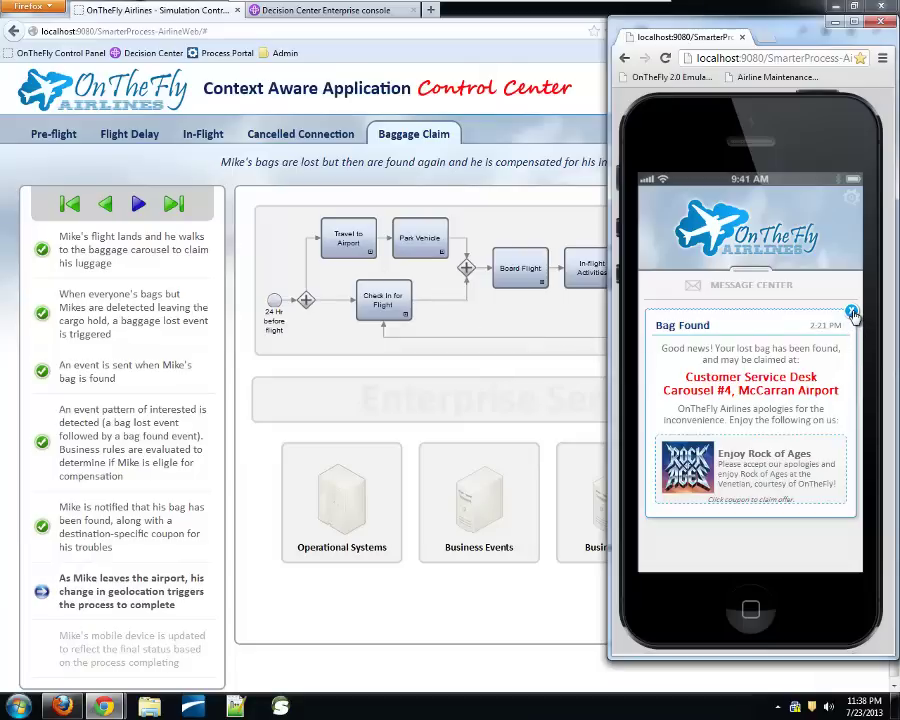
Dismiss the Bag Found coupon notice and run the airport-departure geolocation step
left_click(852, 314)
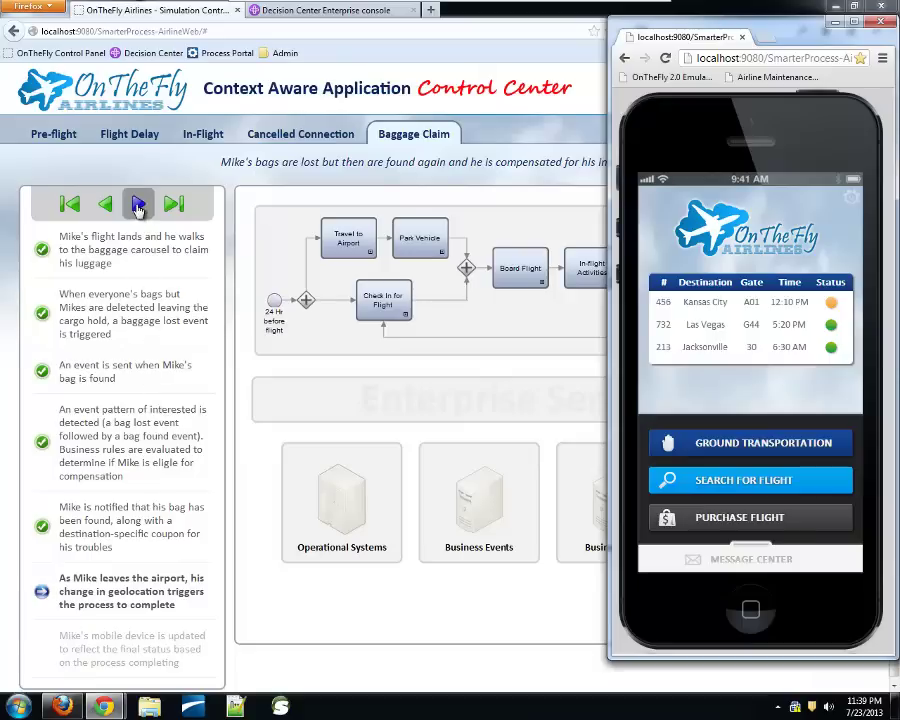
left_click(138, 204)
key("alt+Tab")
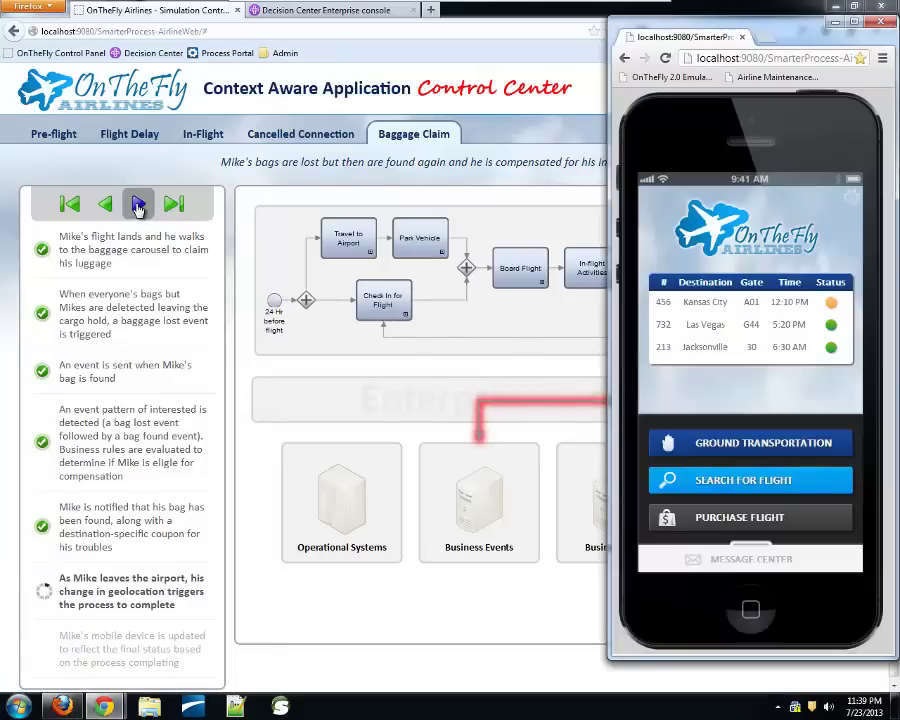